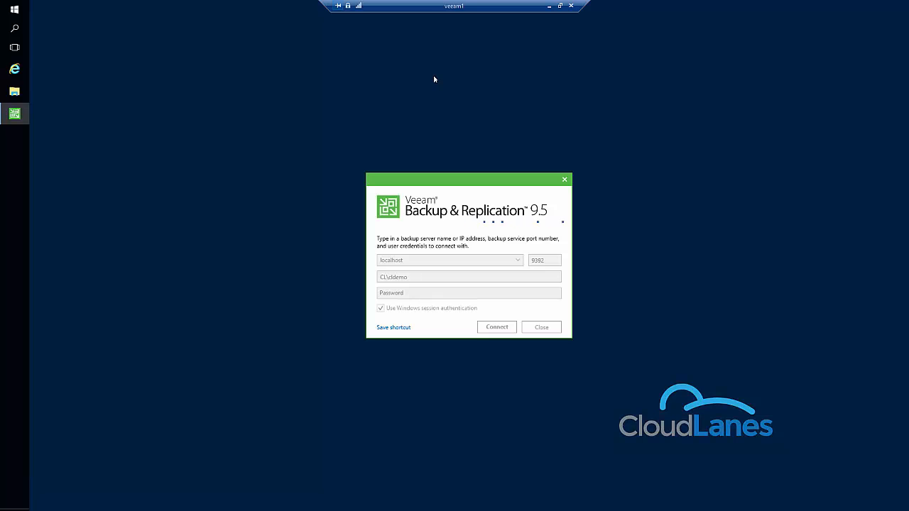
Open the Windows Start menu to launch a server tool while the Veeam connect dialog waits.
{"action": "left_click", "coordinate": [13, 10]}
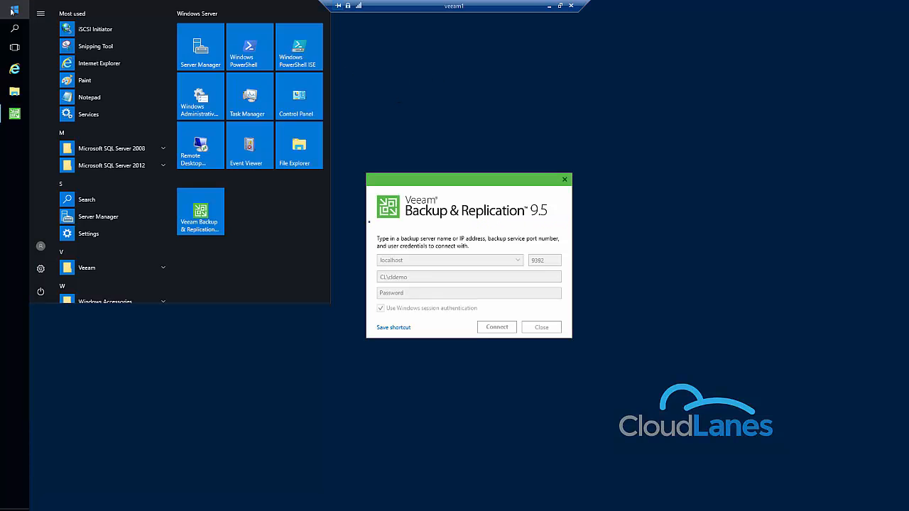
Verify in iSCSI Initiator that the CloudLanes target is Connected and review its volumes and devices.
{"action": "type", "text": "iscsi"}
{"action": "key", "text": "Return"}
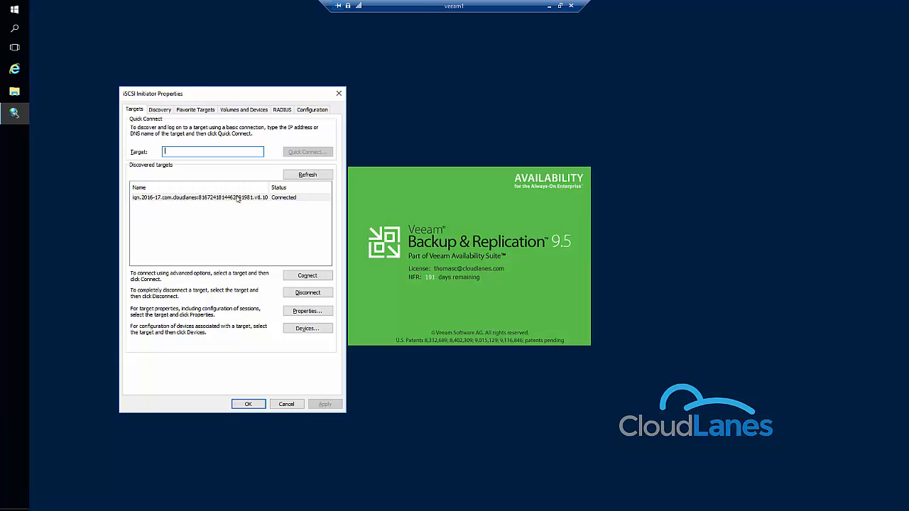
{"action": "left_click", "coordinate": [186, 198]}
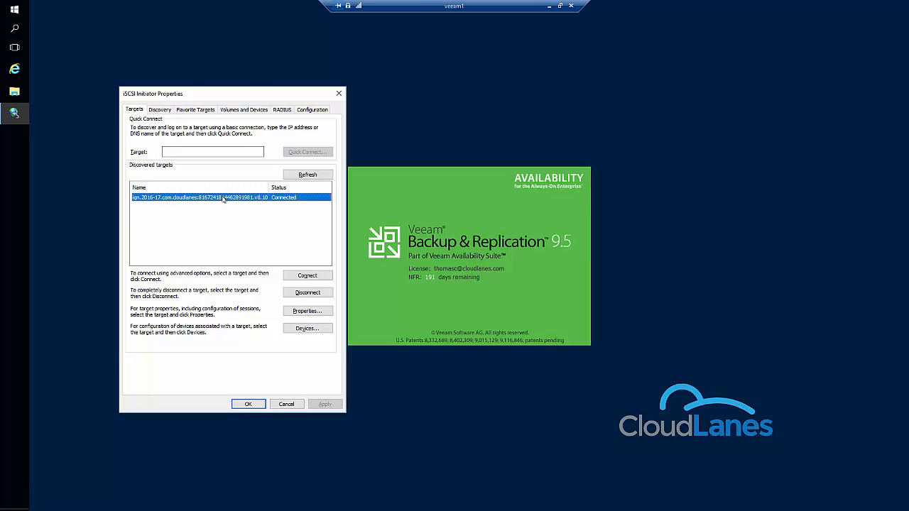
{"action": "left_click", "coordinate": [238, 110]}
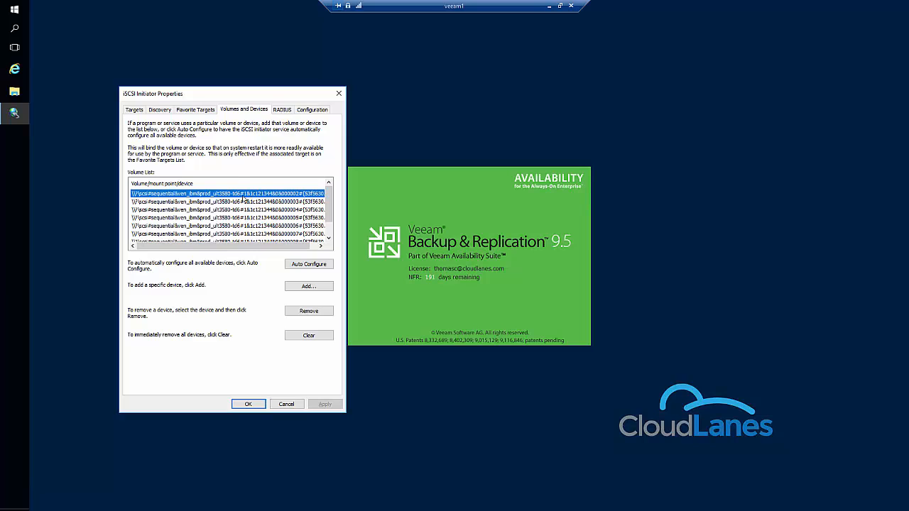
{"action": "left_click", "coordinate": [338, 93]}
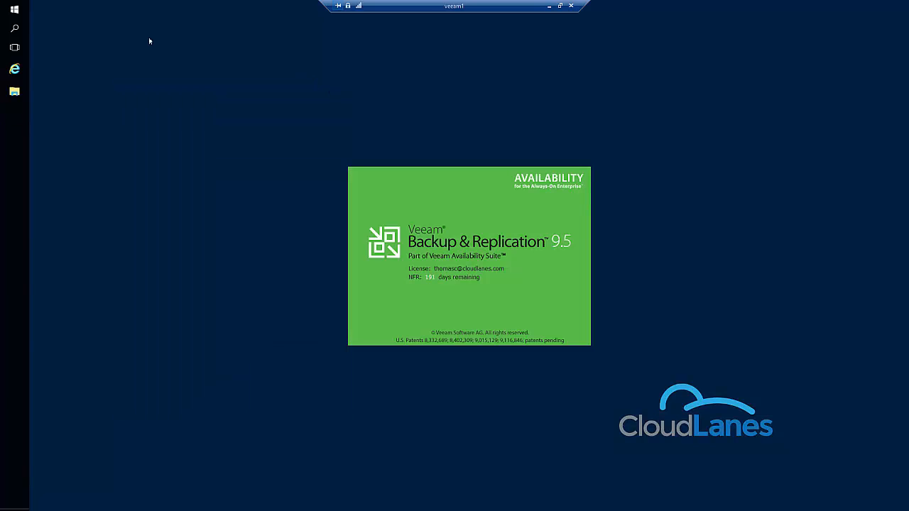
Confirm in Device Manager that the medium changer and eight tape drives are recognised.
{"action": "right_click", "coordinate": [8, 14]}
{"action": "left_click", "coordinate": [53, 71]}
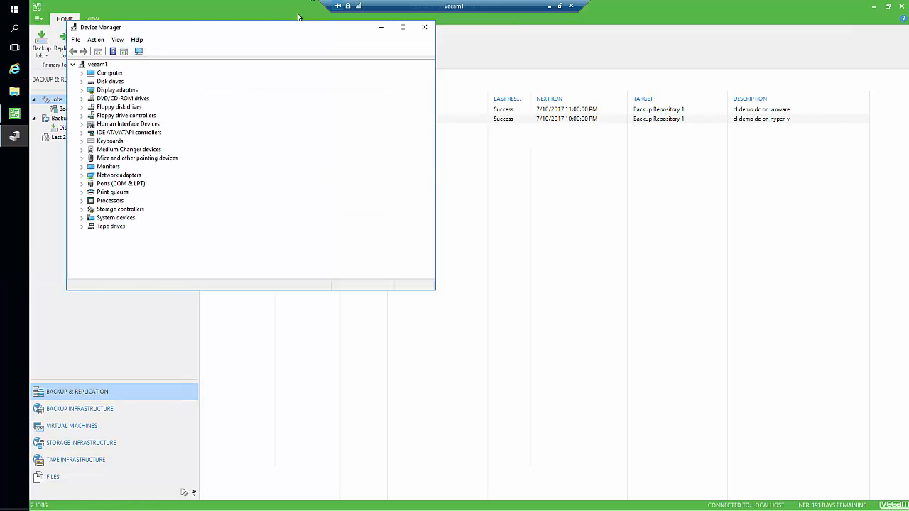
{"action": "left_click", "coordinate": [81, 149]}
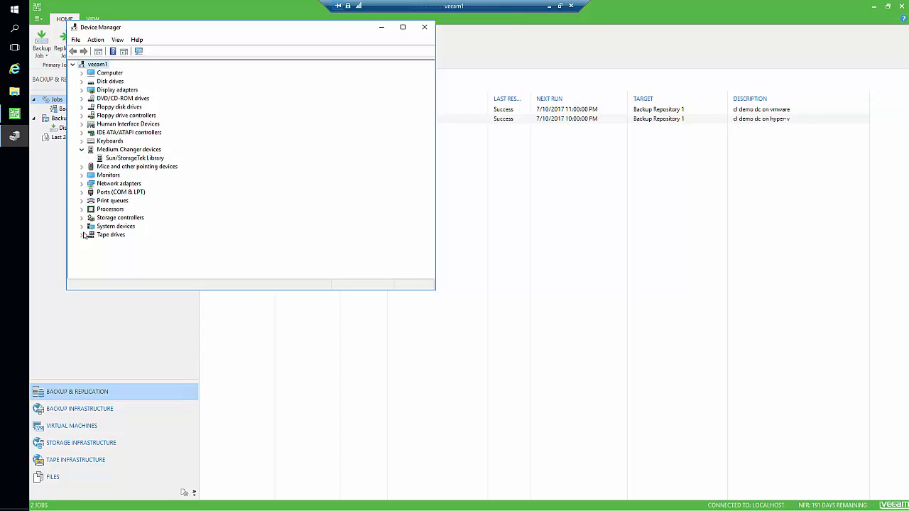
{"action": "left_click", "coordinate": [81, 234]}
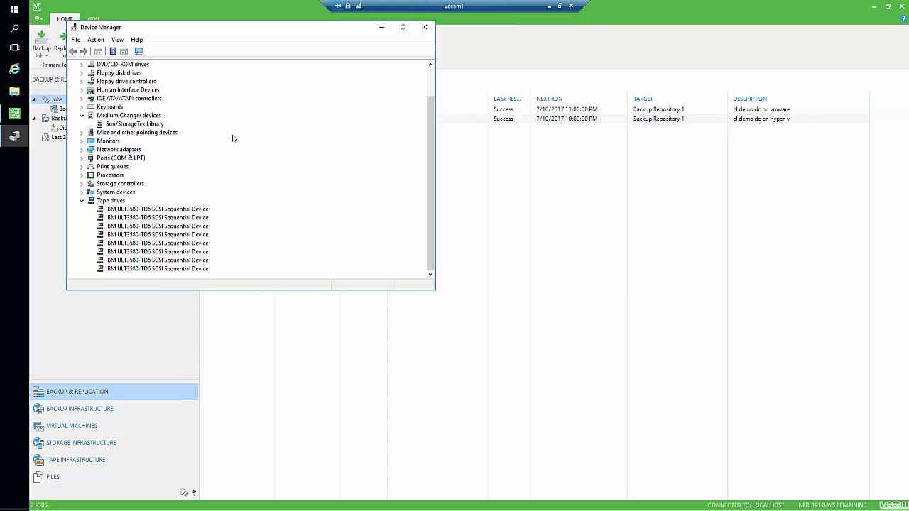
{"action": "left_click", "coordinate": [424, 27]}
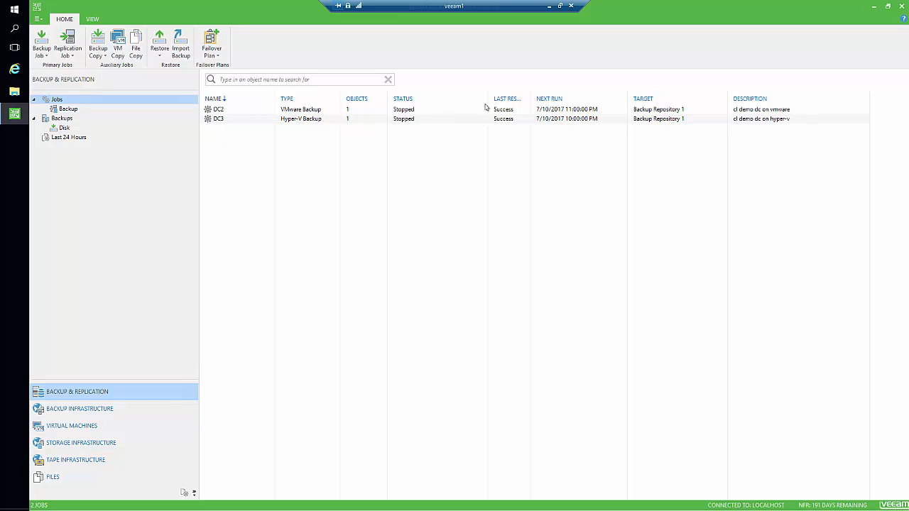
Check the DC3 job's last session, then go to Tape Infrastructure and start adding a tape server.
{"action": "left_click", "coordinate": [298, 119]}
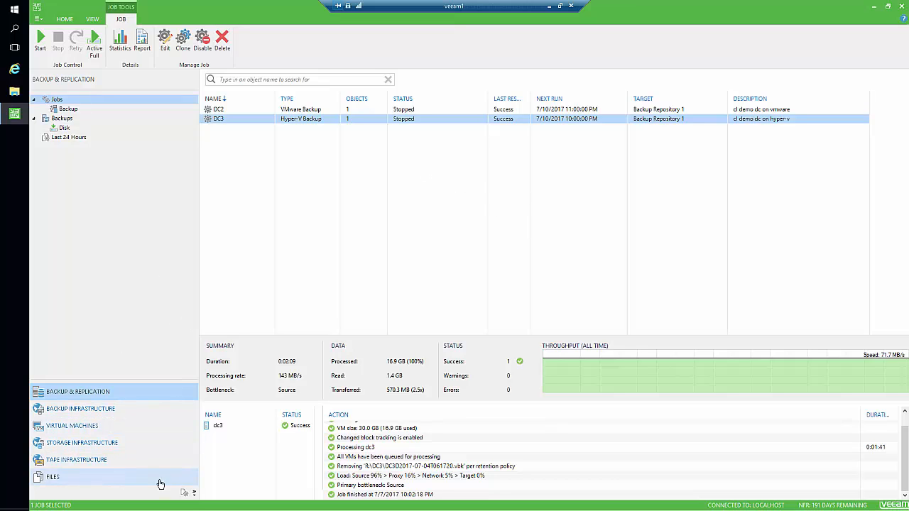
{"action": "left_click", "coordinate": [71, 463]}
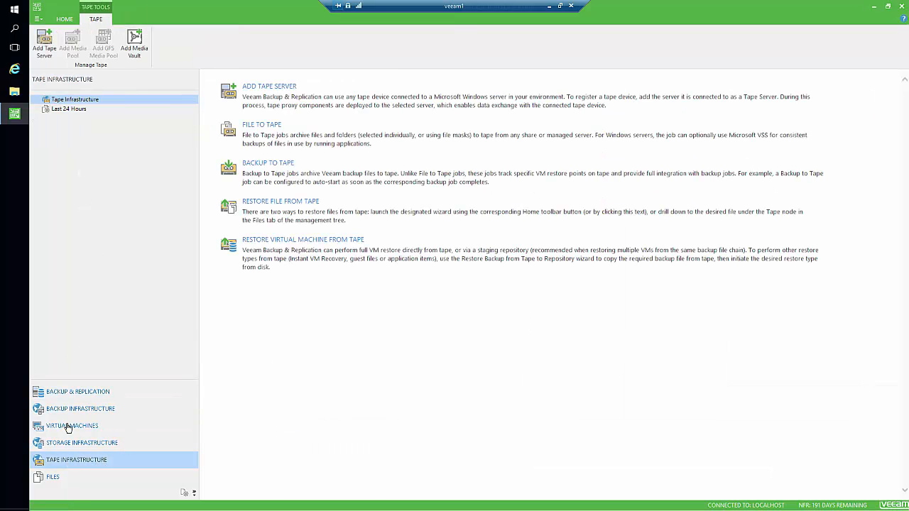
{"action": "left_click", "coordinate": [194, 494]}
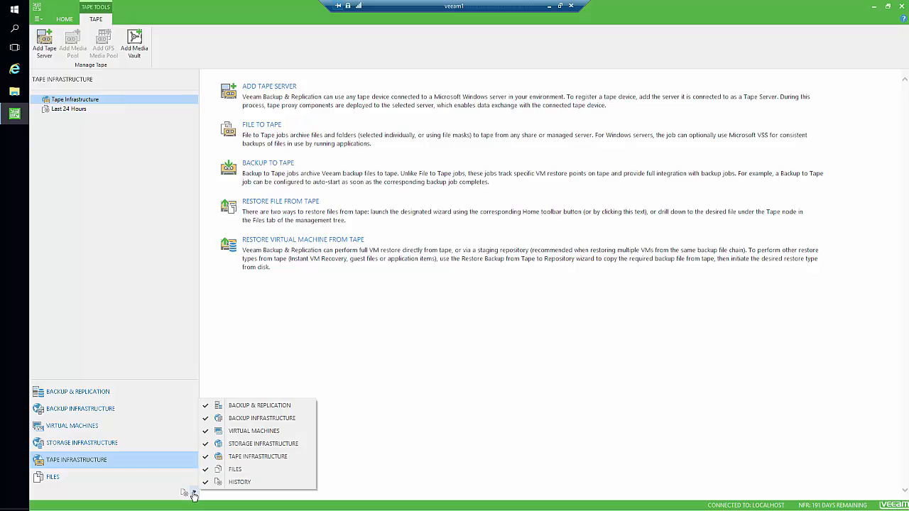
{"action": "left_click", "coordinate": [106, 463]}
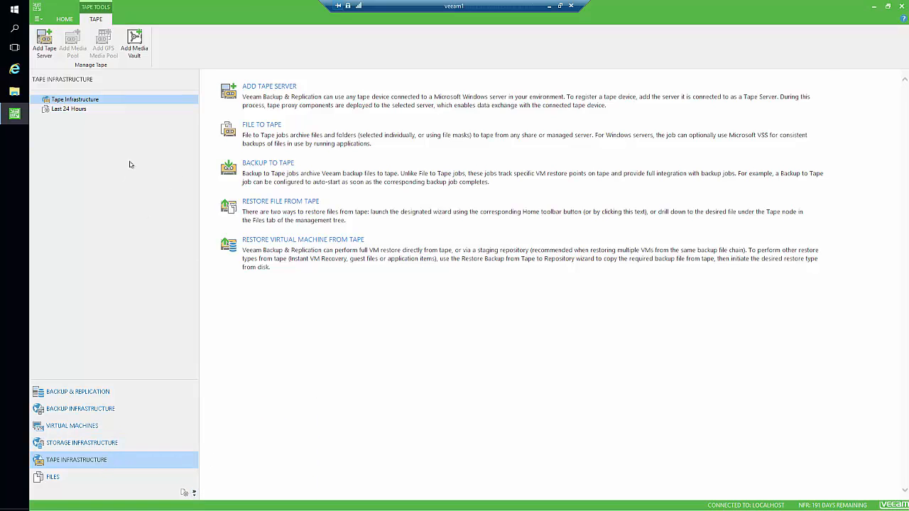
{"action": "left_click", "coordinate": [279, 92]}
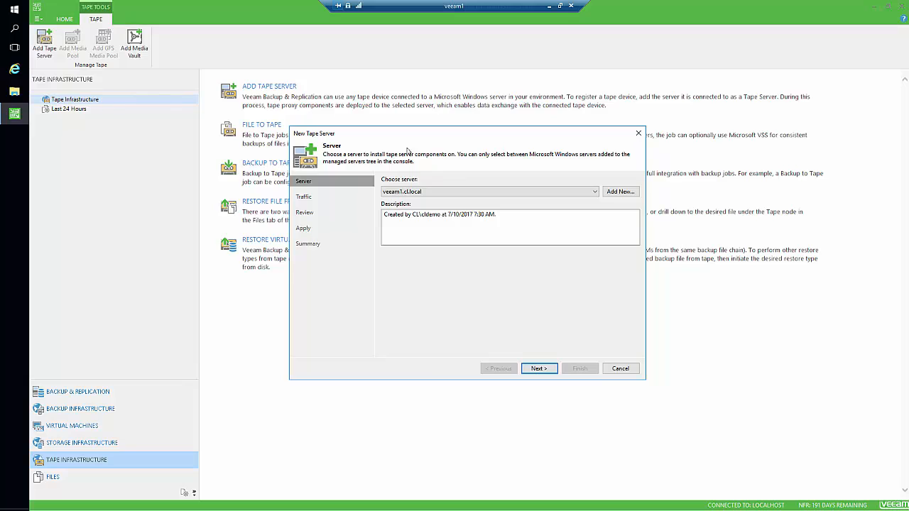
Create the veeam1.cl.local tape server with default traffic rules and start the library inventory.
{"action": "left_click", "coordinate": [539, 368]}
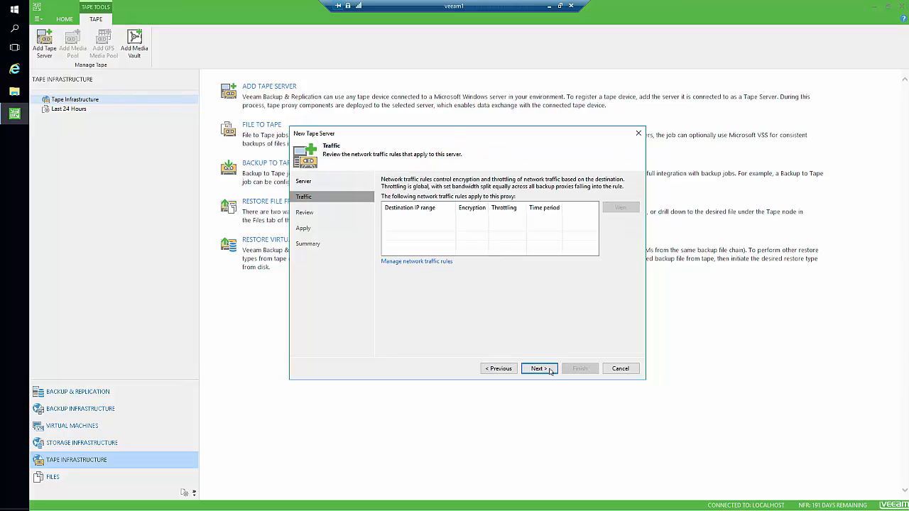
{"action": "left_click", "coordinate": [539, 368]}
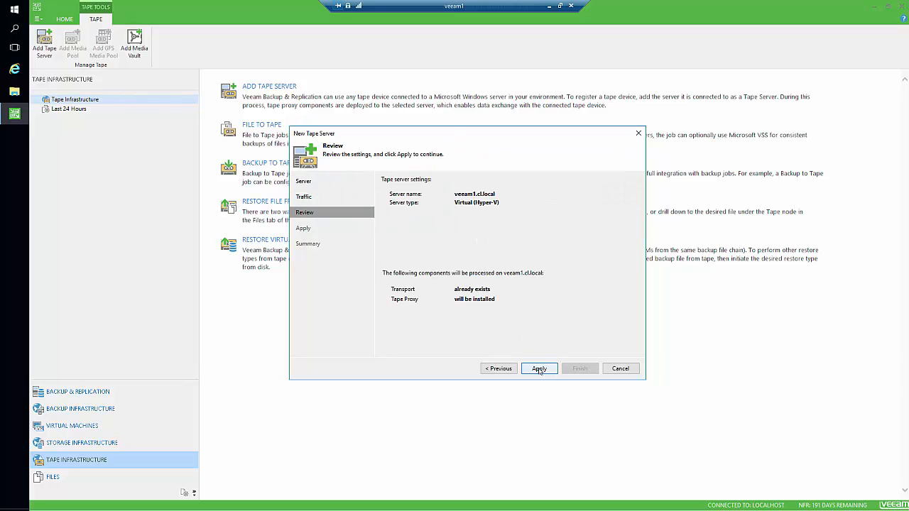
{"action": "left_click", "coordinate": [539, 368]}
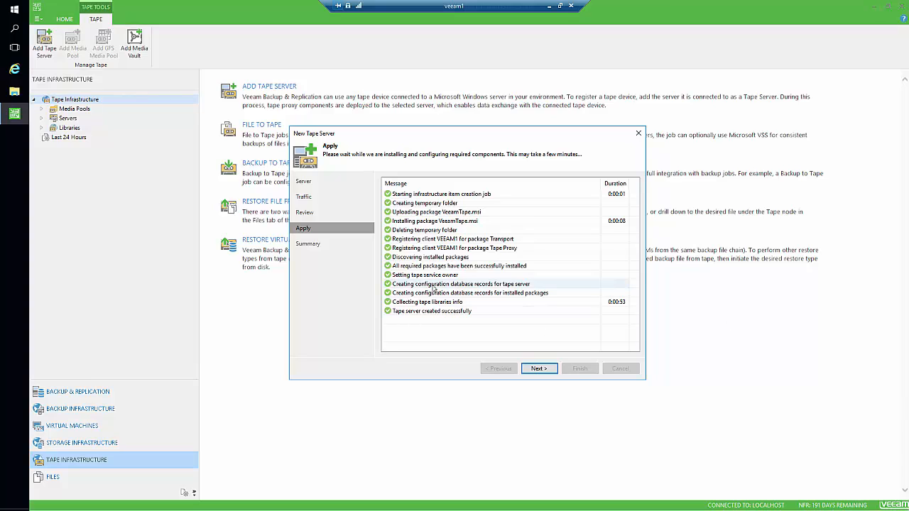
{"action": "left_click", "coordinate": [539, 368]}
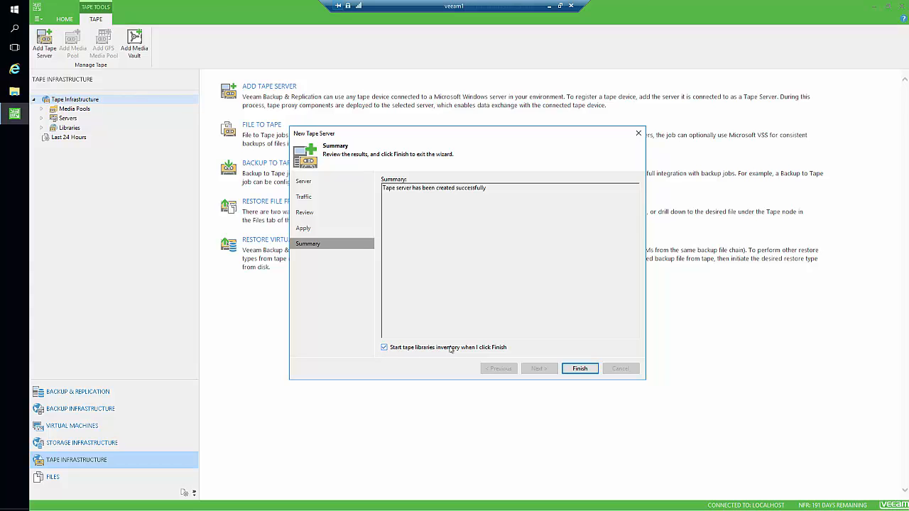
{"action": "left_click", "coordinate": [593, 369]}
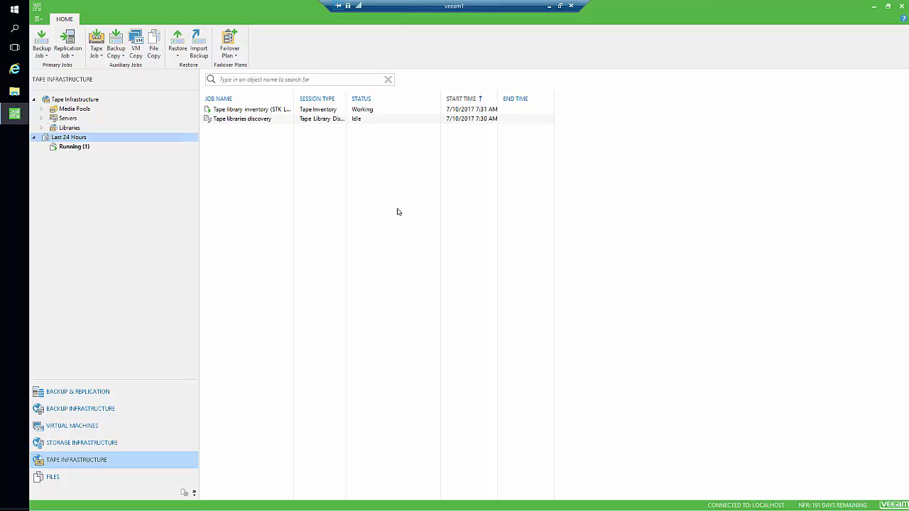
Check the inventory session, then open the STK L700 0105 library's drives and media.
{"action": "left_click", "coordinate": [81, 151]}
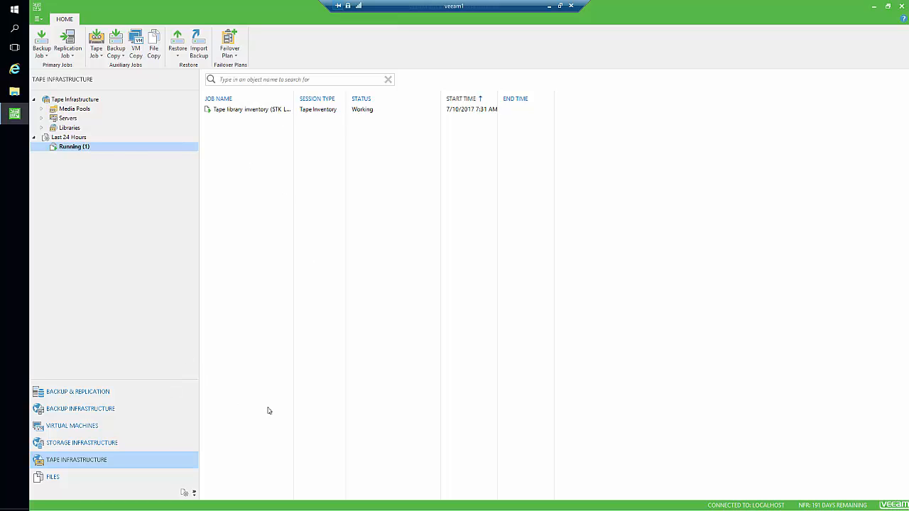
{"action": "left_click", "coordinate": [64, 100]}
{"action": "left_click", "coordinate": [42, 128]}
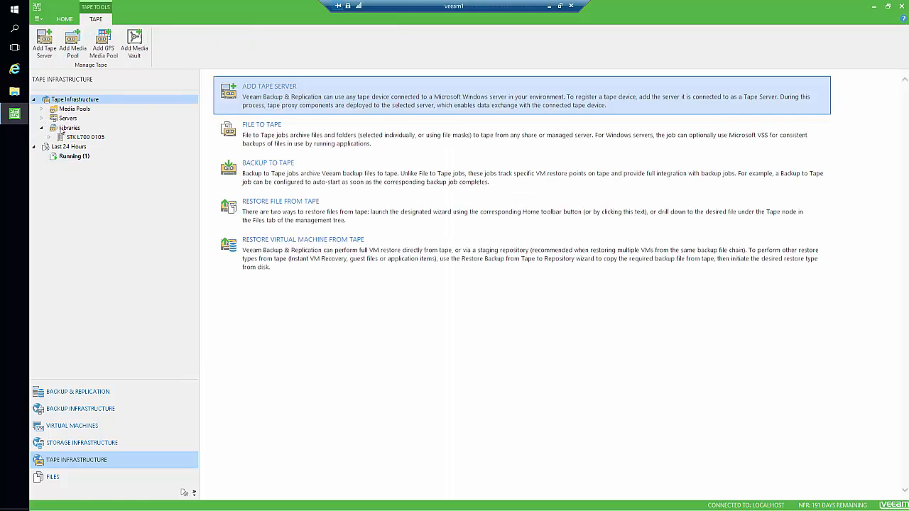
{"action": "left_click", "coordinate": [85, 138]}
{"action": "left_click", "coordinate": [50, 137]}
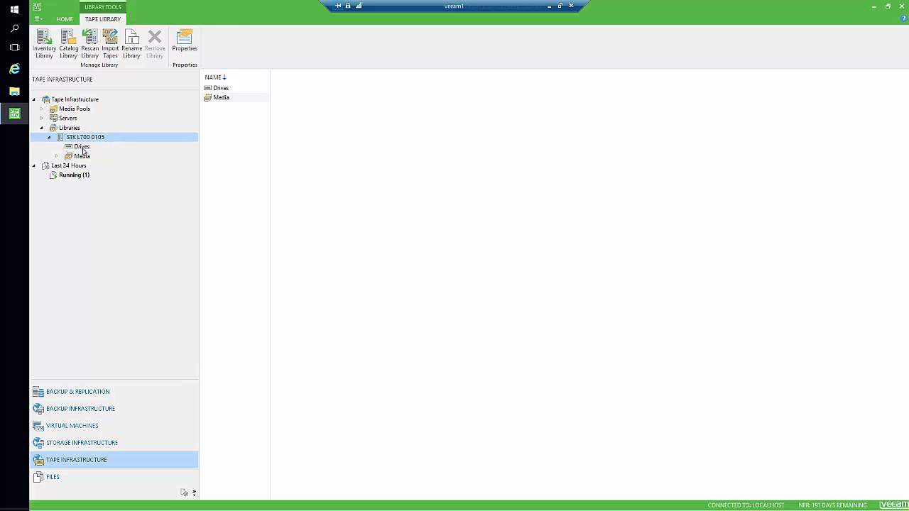
{"action": "left_click", "coordinate": [82, 147]}
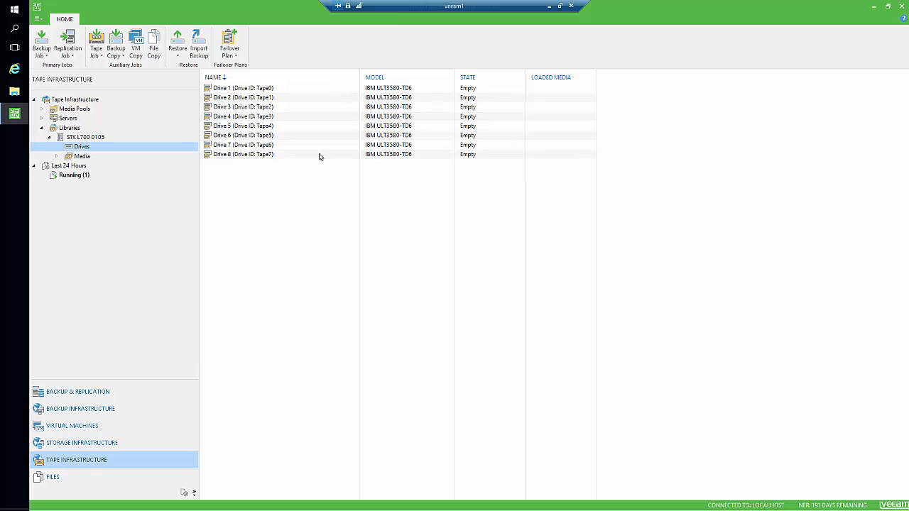
{"action": "left_click", "coordinate": [81, 156]}
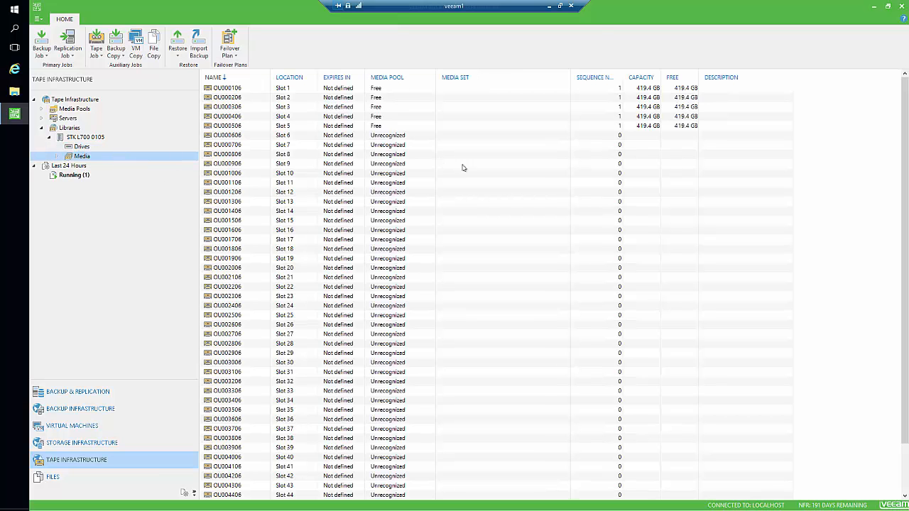
Browse the library's tapes, eight drives and last-24-hours sessions, ending on the tape list.
{"action": "left_click", "coordinate": [449, 202]}
{"action": "scroll", "coordinate": [454, 219], "scroll_direction": "down", "scroll_amount": 2}
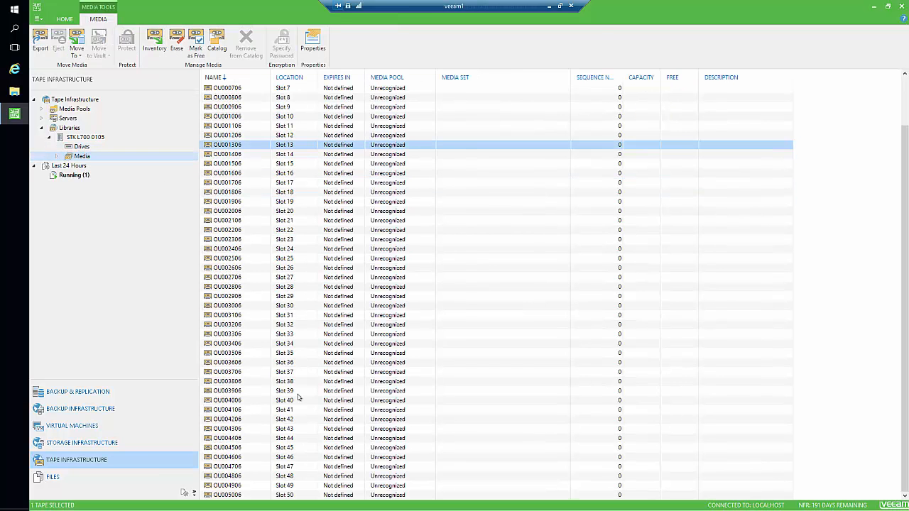
{"action": "scroll", "coordinate": [248, 301], "scroll_direction": "up", "scroll_amount": 2}
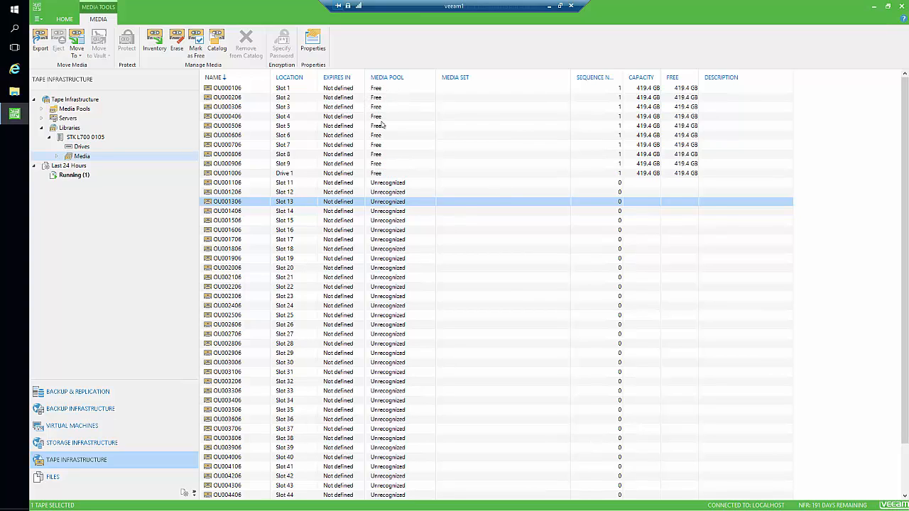
{"action": "left_click", "coordinate": [81, 148]}
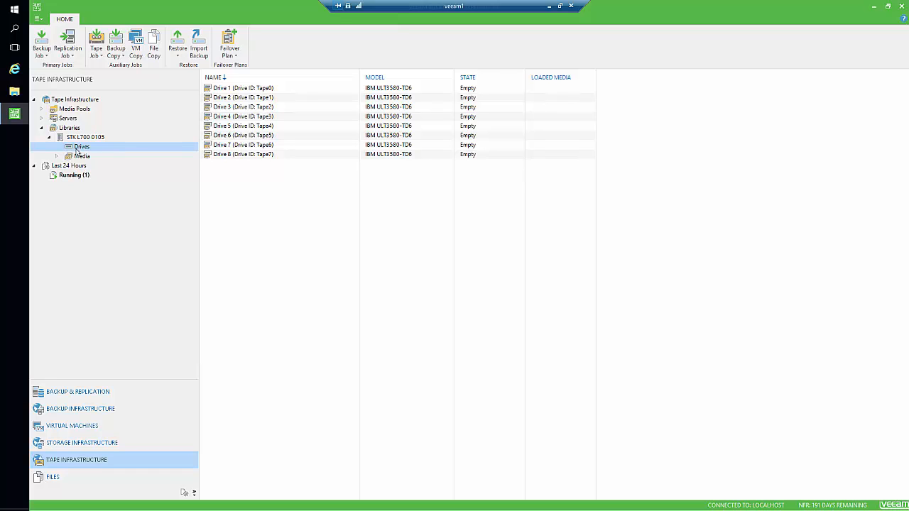
{"action": "left_click", "coordinate": [77, 156]}
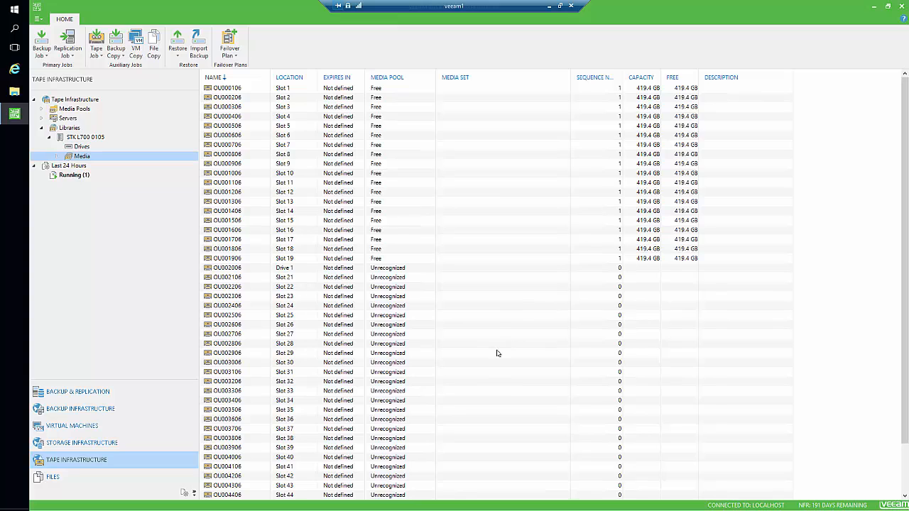
{"action": "left_click", "coordinate": [905, 487]}
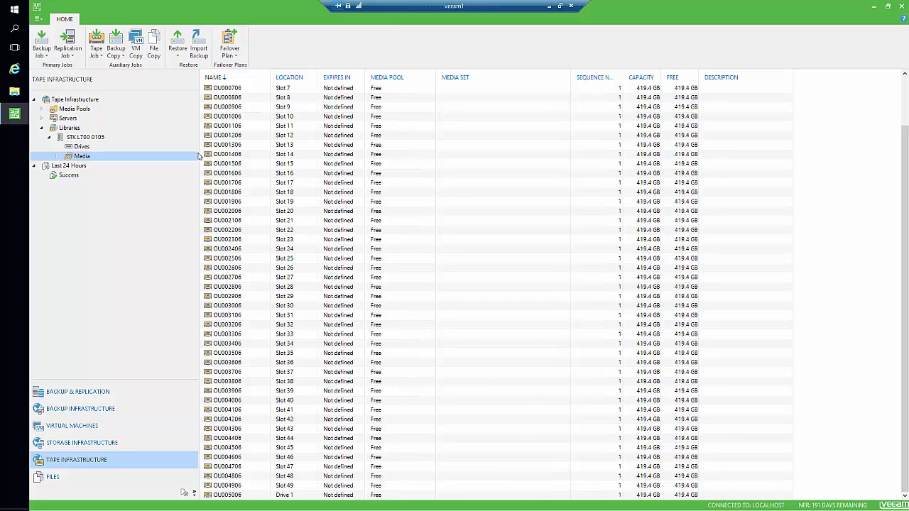
{"action": "left_click", "coordinate": [98, 146]}
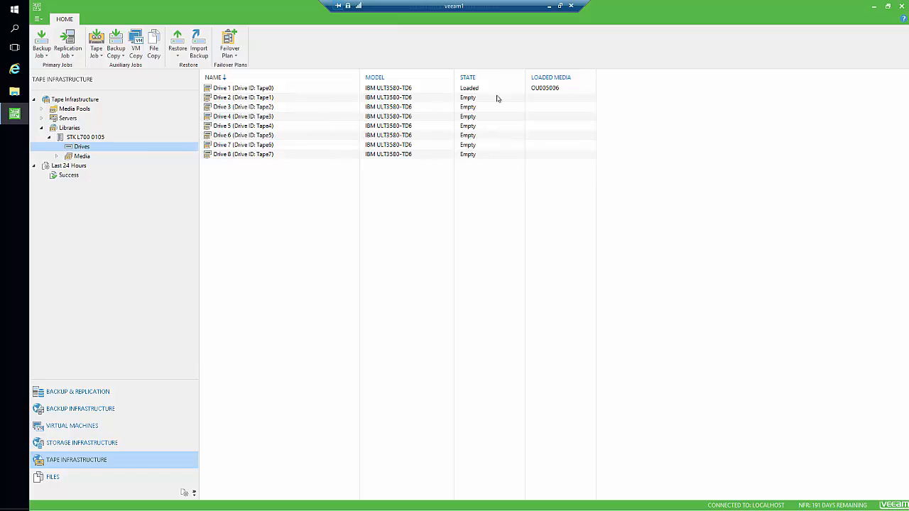
{"action": "left_click", "coordinate": [88, 165]}
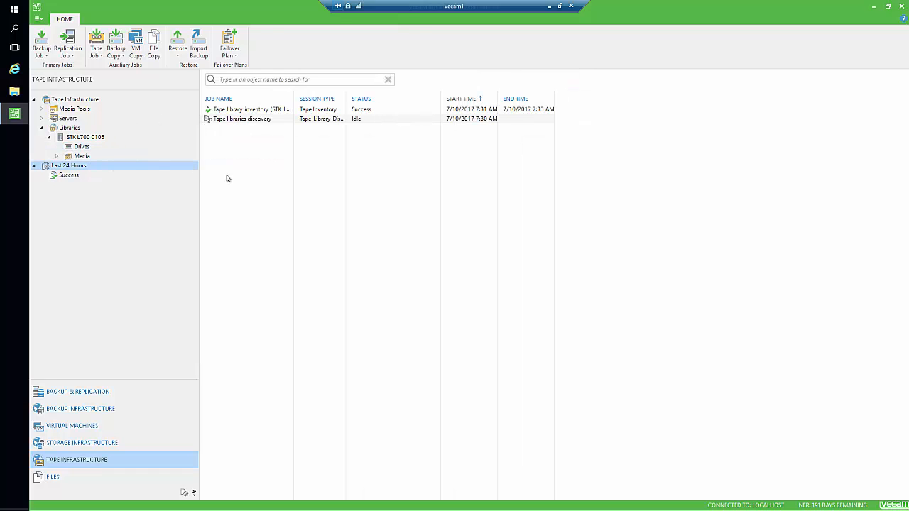
{"action": "left_click", "coordinate": [83, 156]}
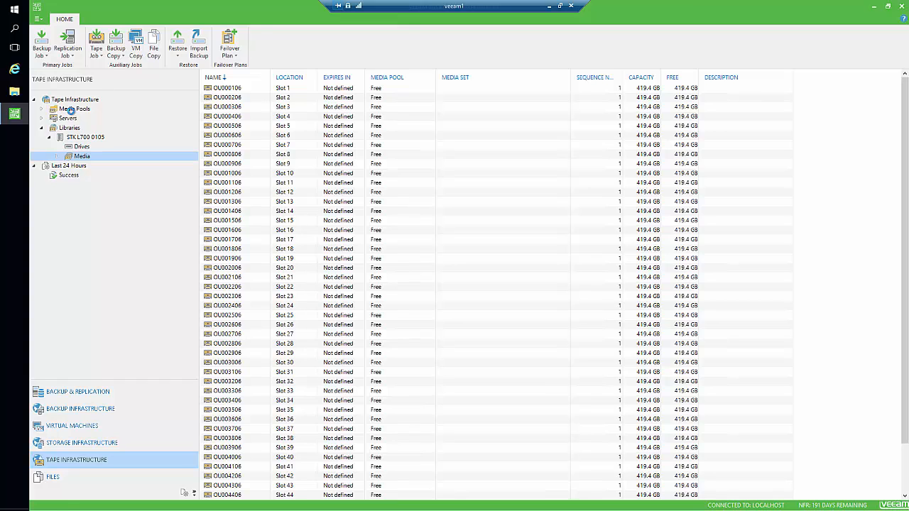
Expand Media Pools and display the Free pool with its 50 tapes.
{"action": "left_click", "coordinate": [73, 112]}
{"action": "left_click", "coordinate": [46, 112]}
{"action": "left_click", "coordinate": [78, 119]}
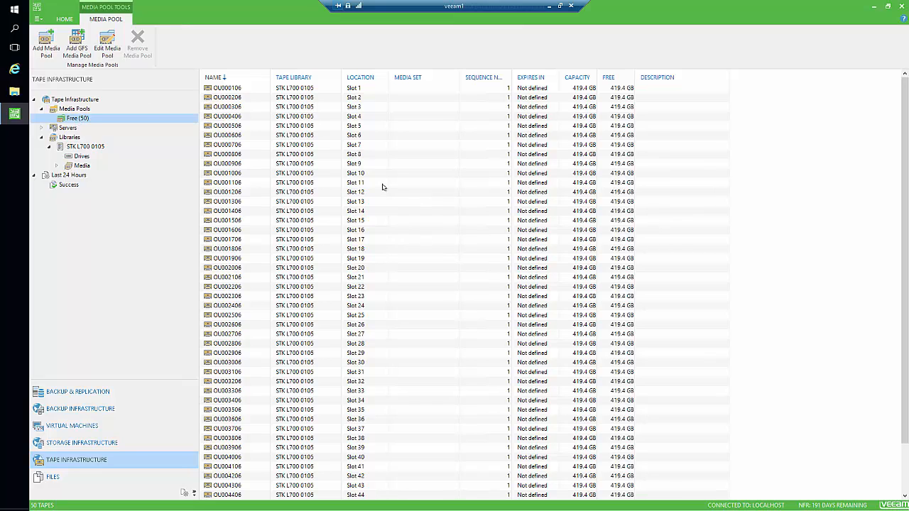
Start a new media pool named '1Y Retention'.
{"action": "right_click", "coordinate": [82, 110]}
{"action": "left_click", "coordinate": [112, 115]}
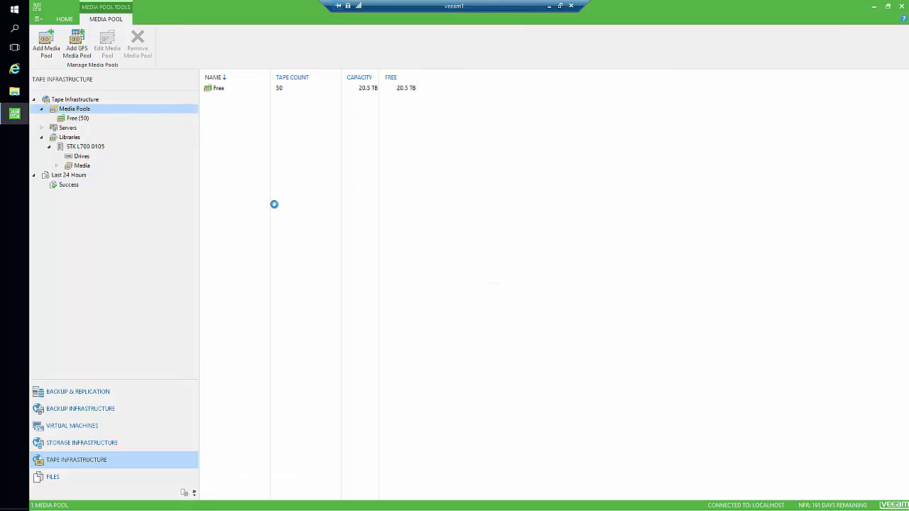
{"action": "type", "text": "1Y"}
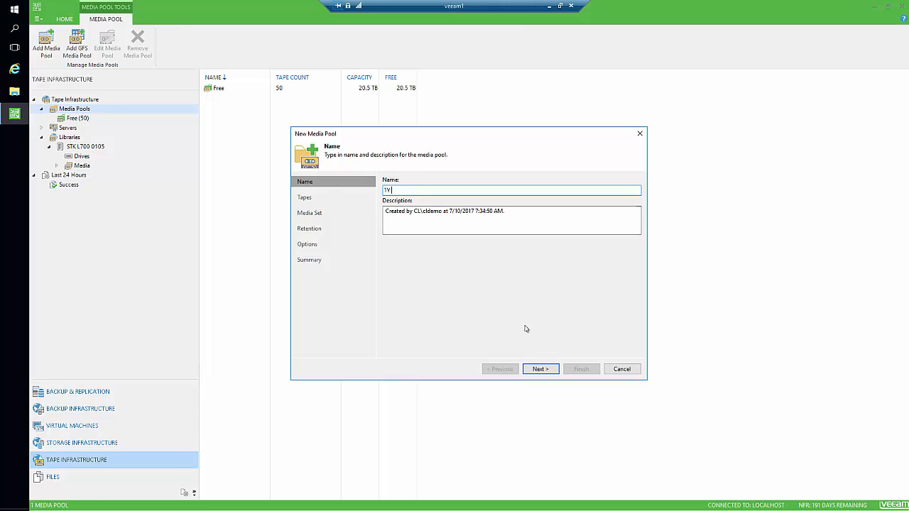
{"action": "type", "text": " Retention"}
{"action": "left_click", "coordinate": [538, 370]}
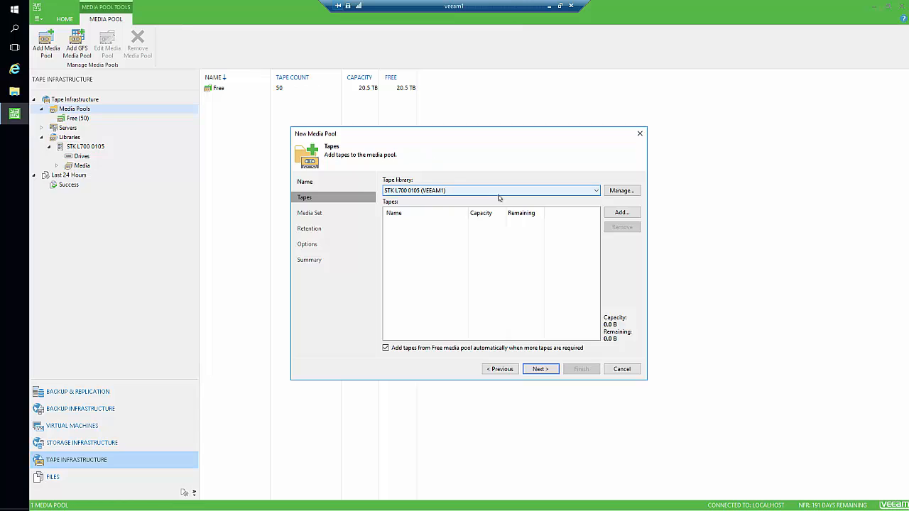
Add the five tapes OU000106 through OU000506 from library STK L700 0105 to the pool.
{"action": "left_click", "coordinate": [438, 193]}
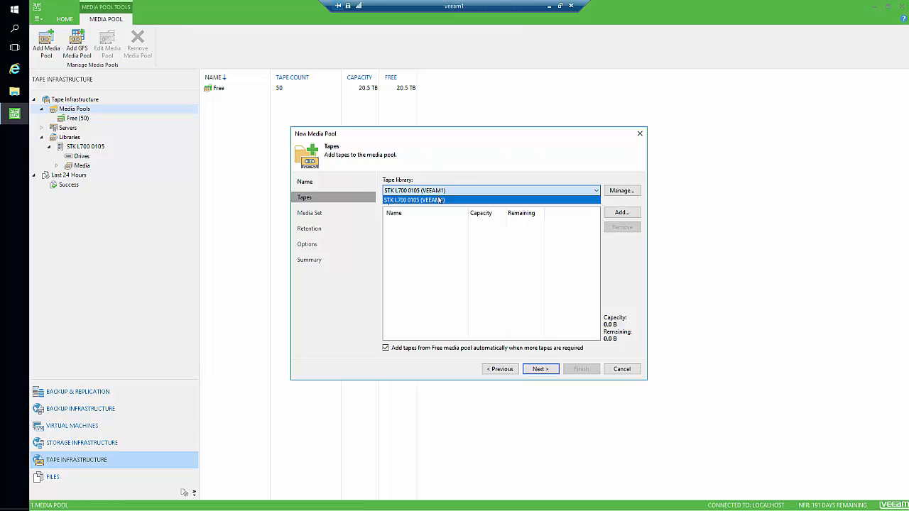
{"action": "left_click", "coordinate": [442, 200]}
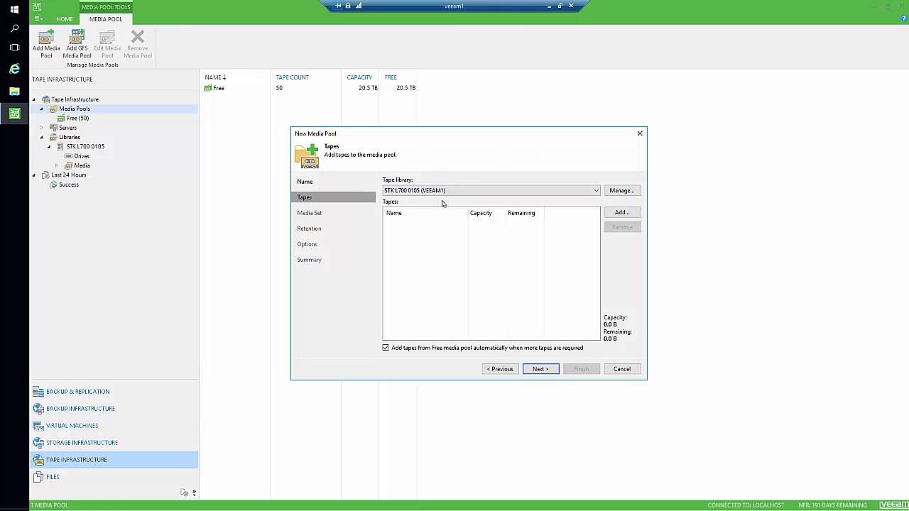
{"action": "left_click", "coordinate": [619, 213]}
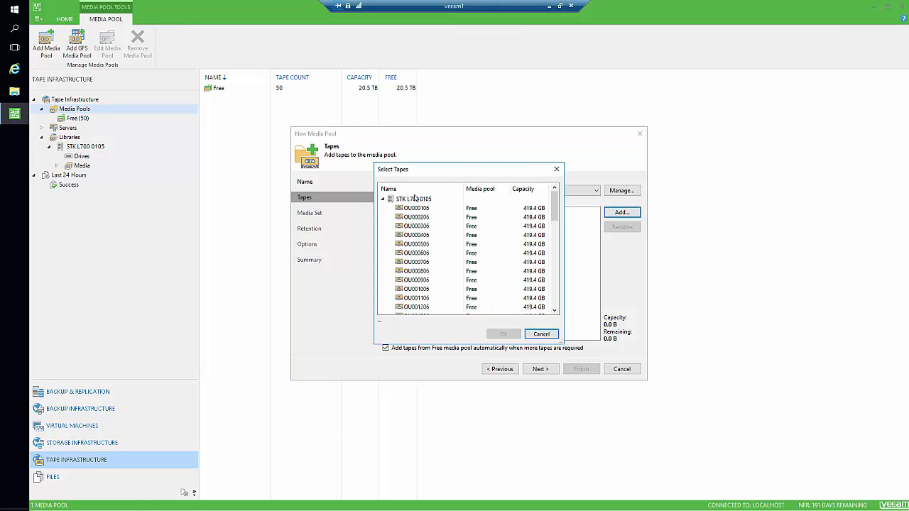
{"action": "left_click", "coordinate": [418, 208]}
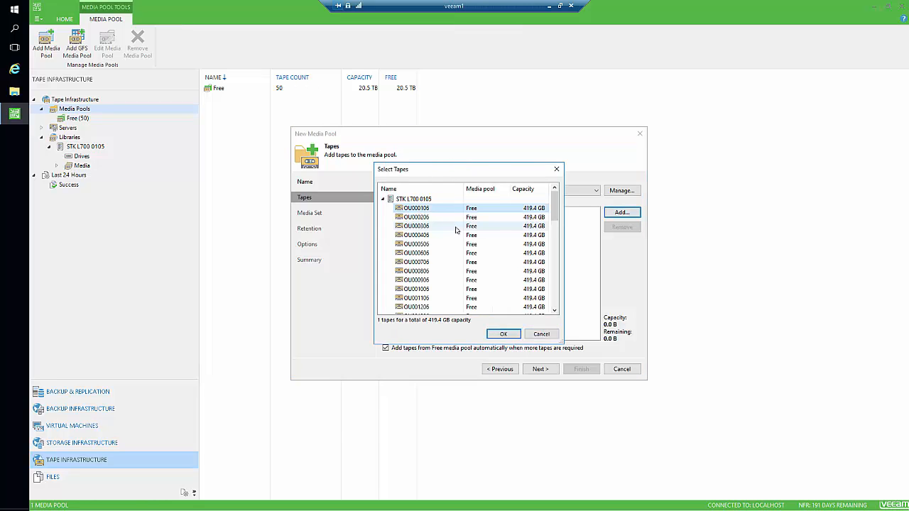
{"action": "left_click", "coordinate": [420, 245], "text": "shift"}
{"action": "left_click", "coordinate": [503, 333]}
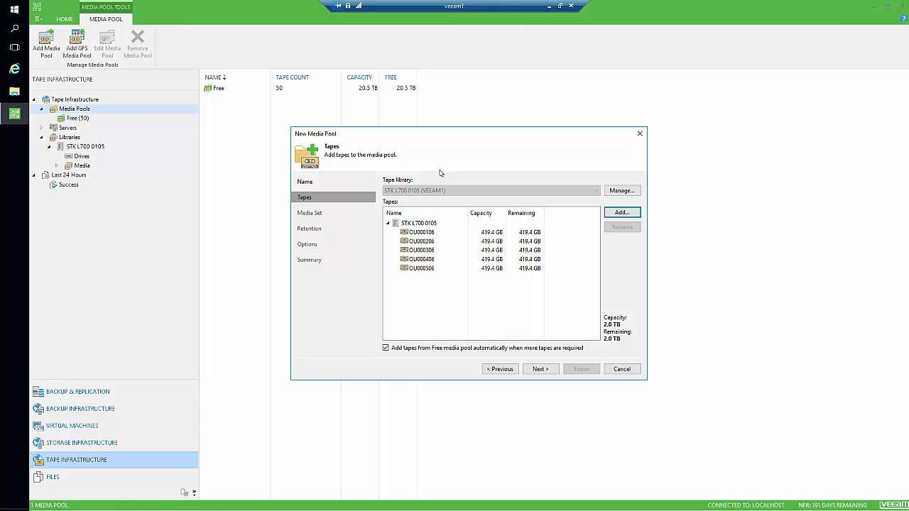
{"action": "left_click", "coordinate": [540, 369]}
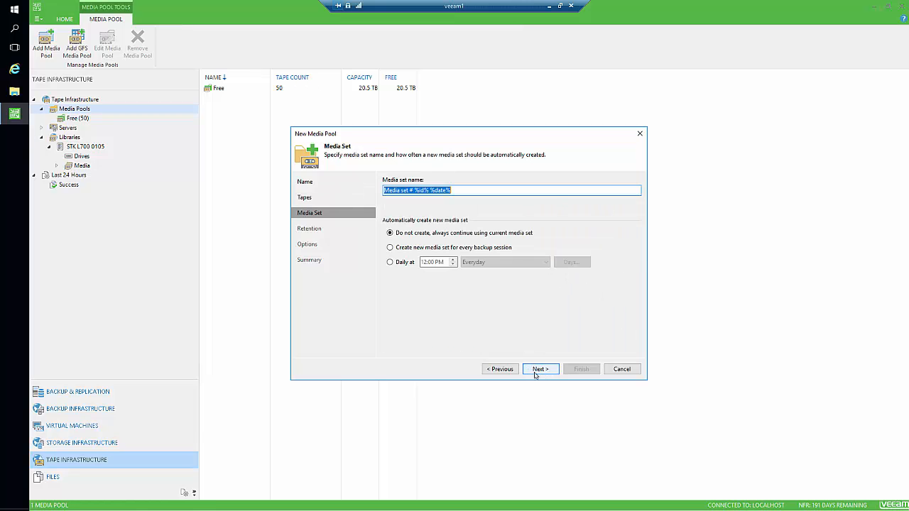
Set retention to protect data for 12 months and move offline tapes into a media vault.
{"action": "left_click", "coordinate": [539, 371]}
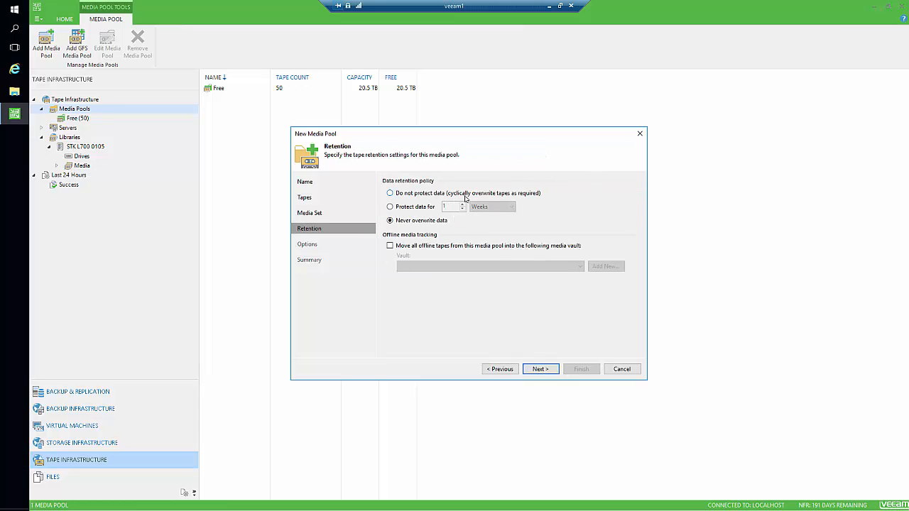
{"action": "left_click", "coordinate": [412, 210]}
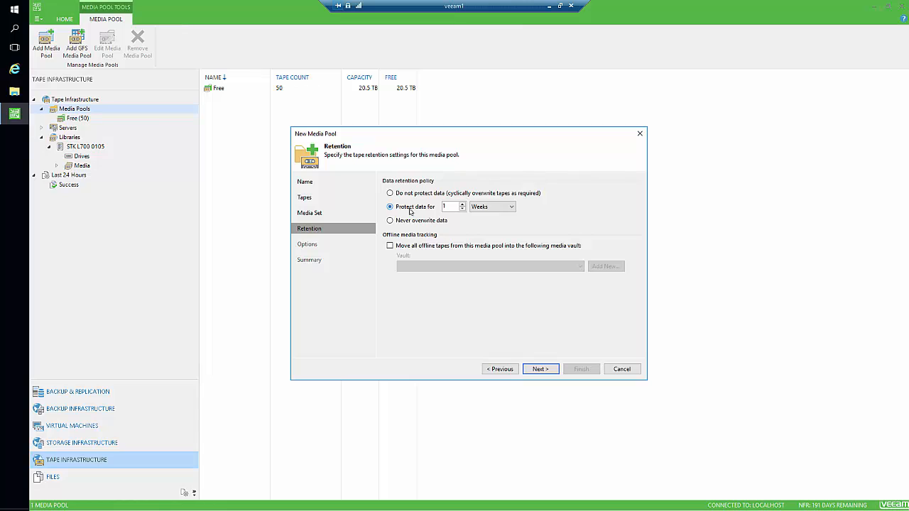
{"action": "left_click", "coordinate": [503, 208]}
{"action": "left_click", "coordinate": [499, 229]}
{"action": "left_click", "coordinate": [453, 207]}
{"action": "type", "text": "2"}
{"action": "left_click", "coordinate": [451, 246]}
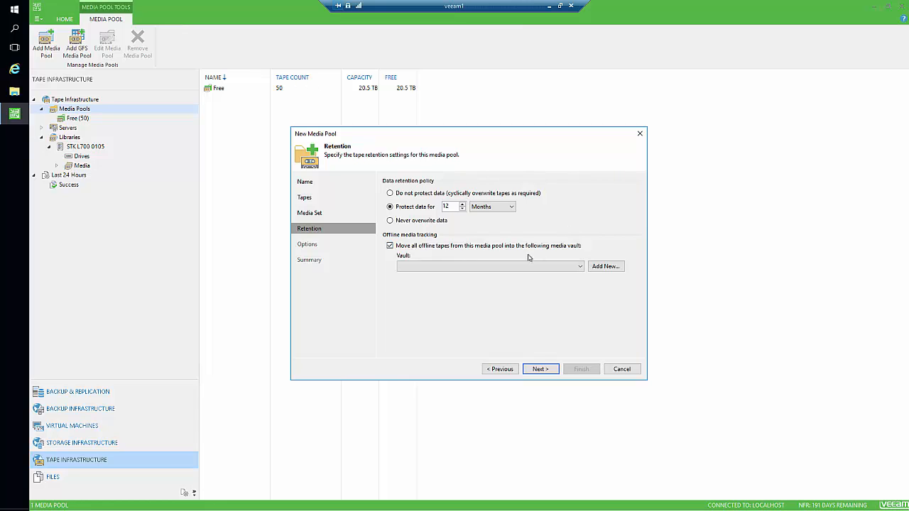
Create the '1Y Vault' media vault with automatic tape protection and assign it to the pool.
{"action": "left_click", "coordinate": [605, 266]}
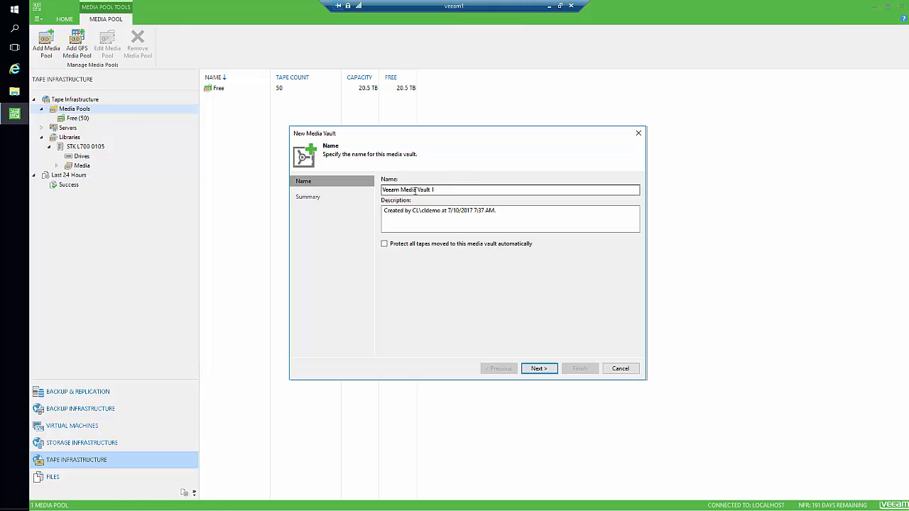
{"action": "left_click_drag", "start_coordinate": [454, 189], "coordinate": [357, 188]}
{"action": "type", "text": "1Y"}
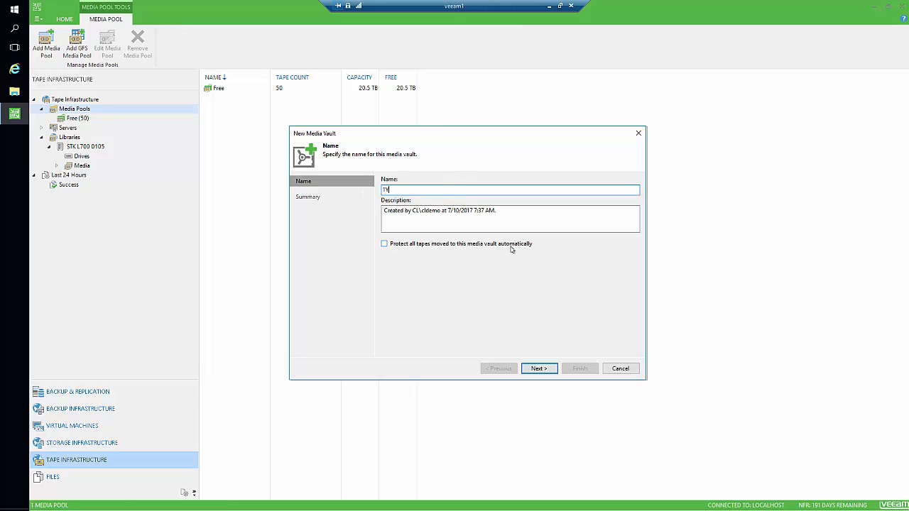
{"action": "type", "text": " Vault"}
{"action": "left_click", "coordinate": [430, 246]}
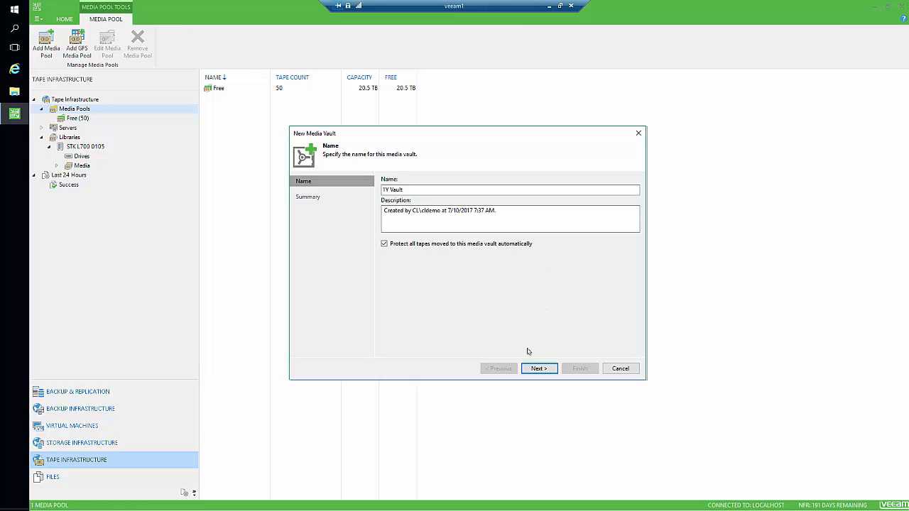
{"action": "left_click", "coordinate": [538, 369]}
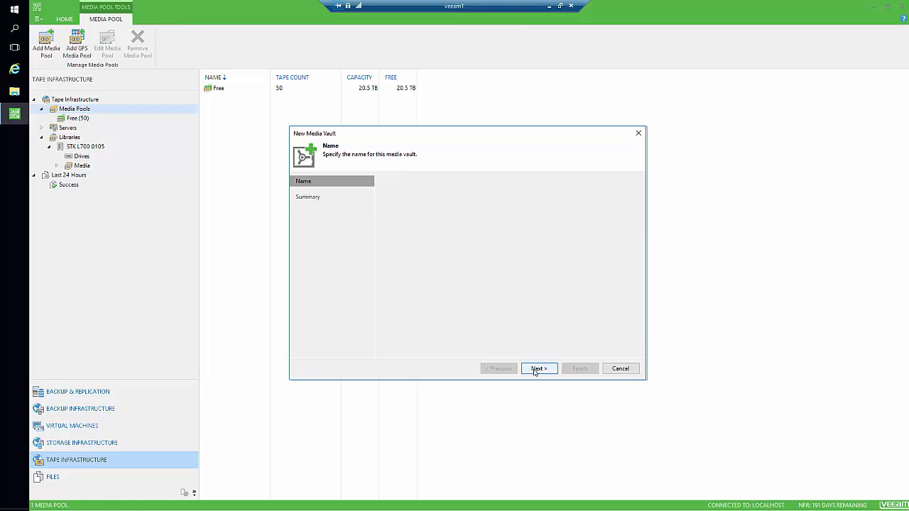
{"action": "left_click", "coordinate": [577, 368]}
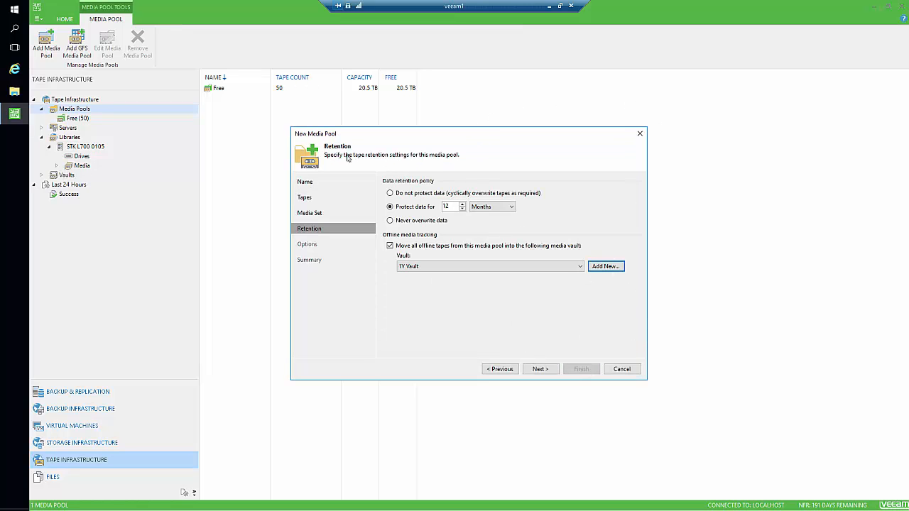
{"action": "left_click", "coordinate": [539, 369]}
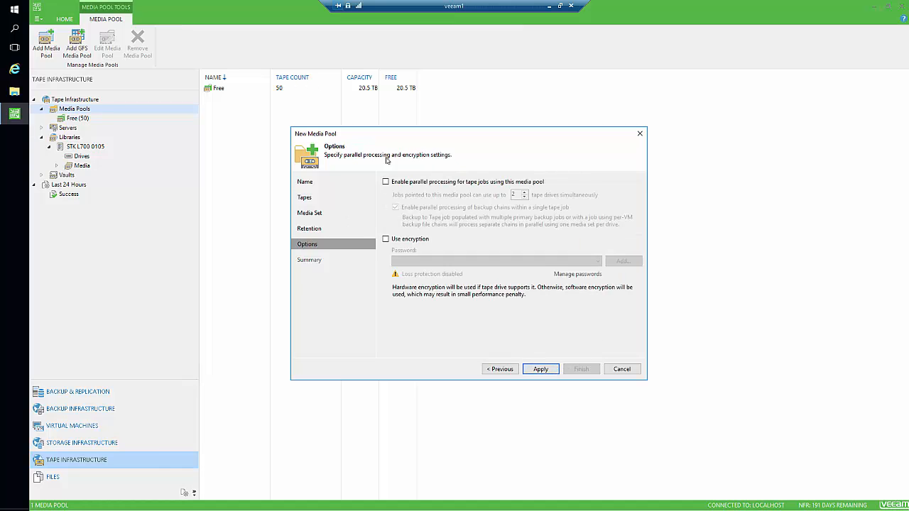
Enable parallel processing and finish the 1Y Retention pool with its 5 tapes.
{"action": "left_click", "coordinate": [429, 182]}
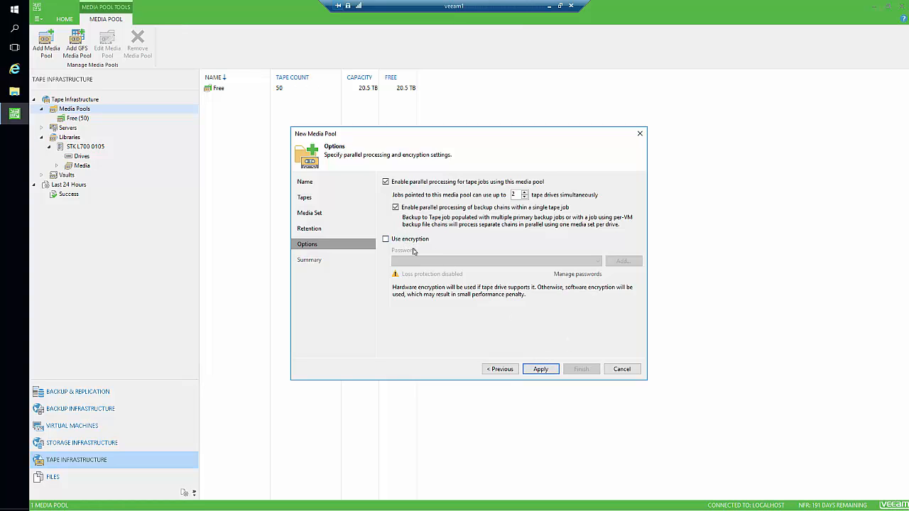
{"action": "left_click", "coordinate": [538, 371]}
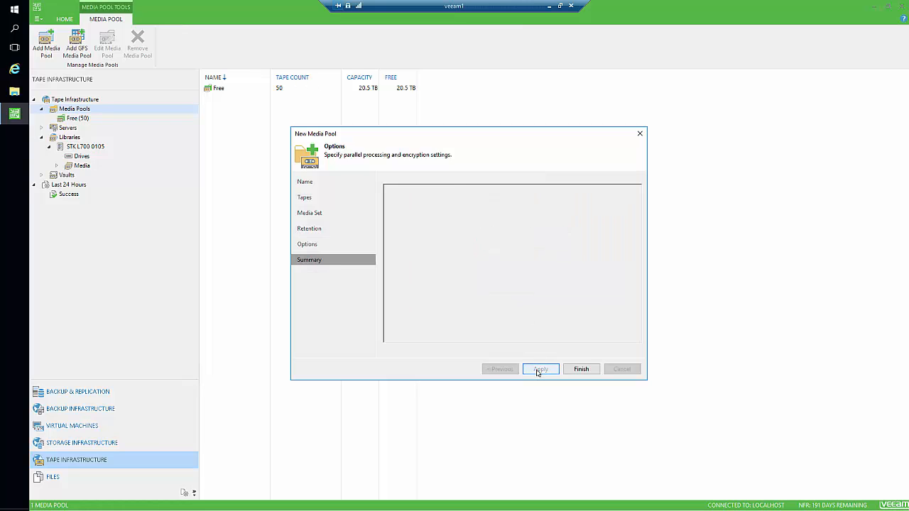
{"action": "left_click", "coordinate": [580, 369]}
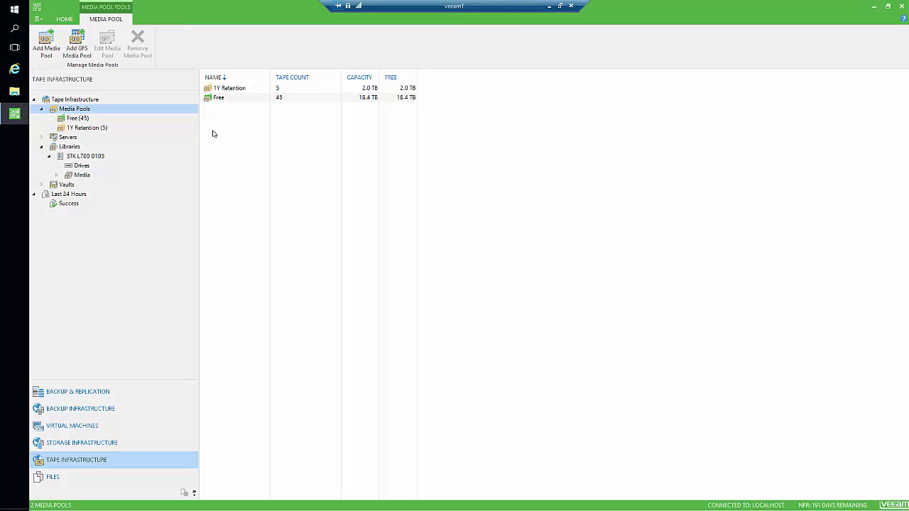
{"action": "right_click", "coordinate": [78, 110]}
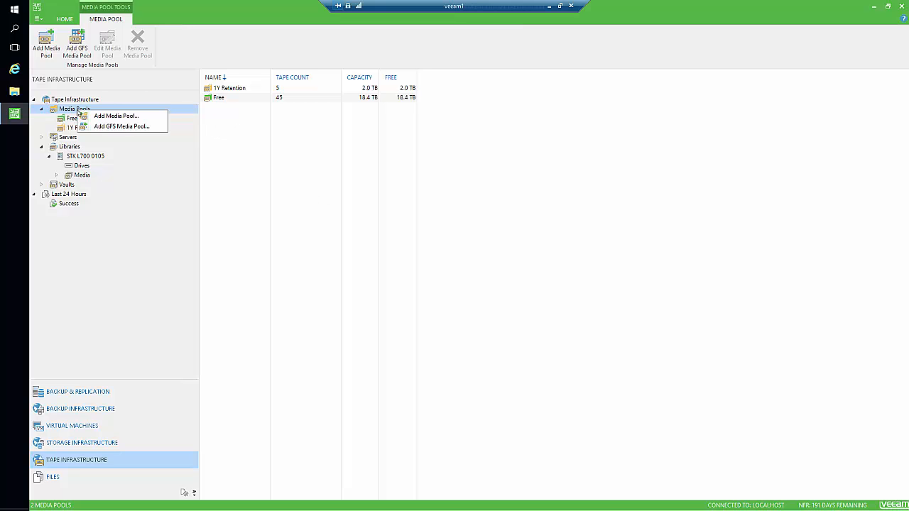
Start another media pool, entering 'LTO Tapes', and add five tapes from OU000606 onward.
{"action": "left_click", "coordinate": [113, 116]}
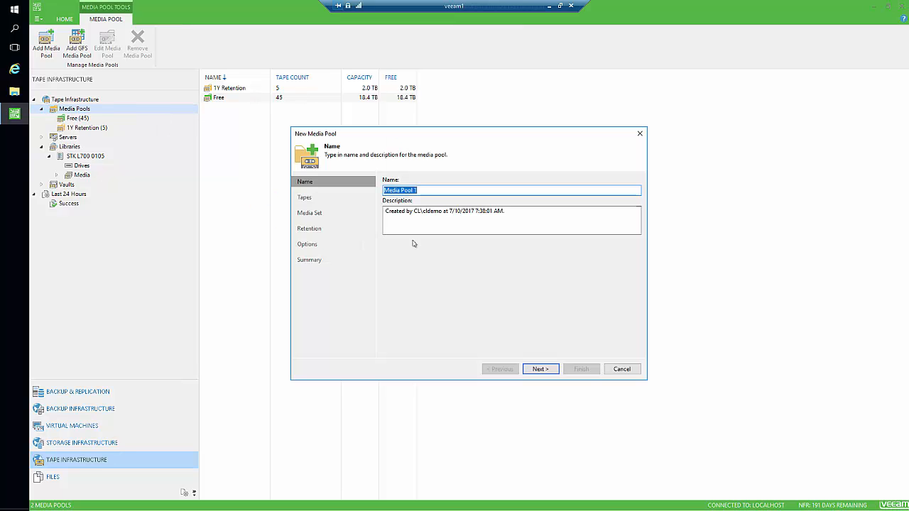
{"action": "type", "text": "LTO Tapes"}
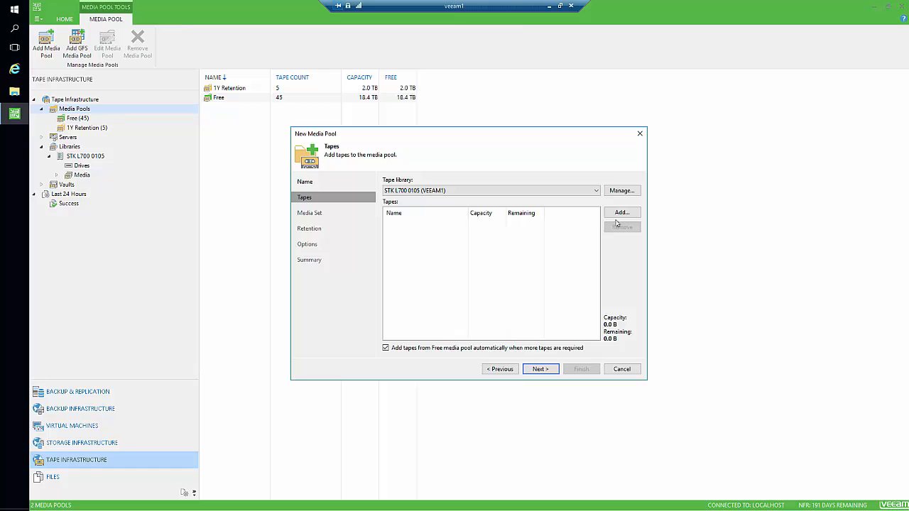
{"action": "left_click", "coordinate": [619, 212]}
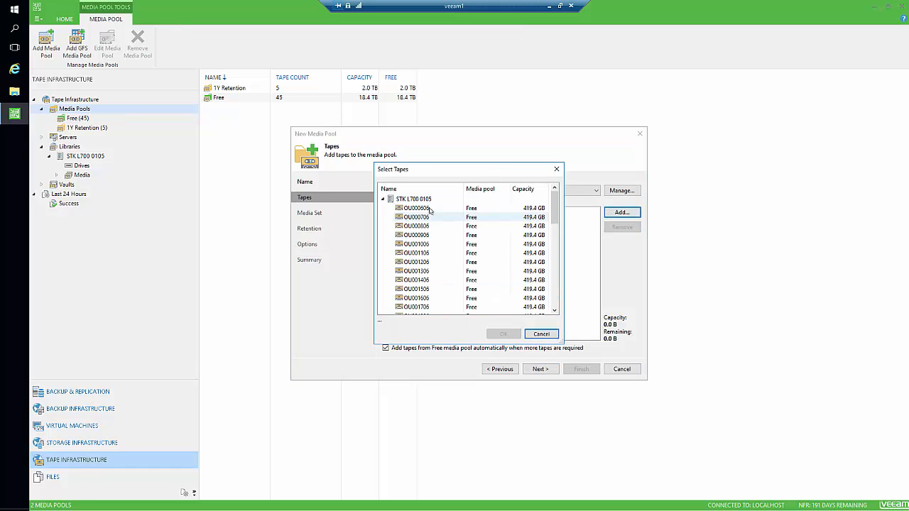
{"action": "left_click", "coordinate": [425, 209]}
{"action": "left_click", "coordinate": [430, 245], "text": "shift"}
{"action": "left_click", "coordinate": [502, 333]}
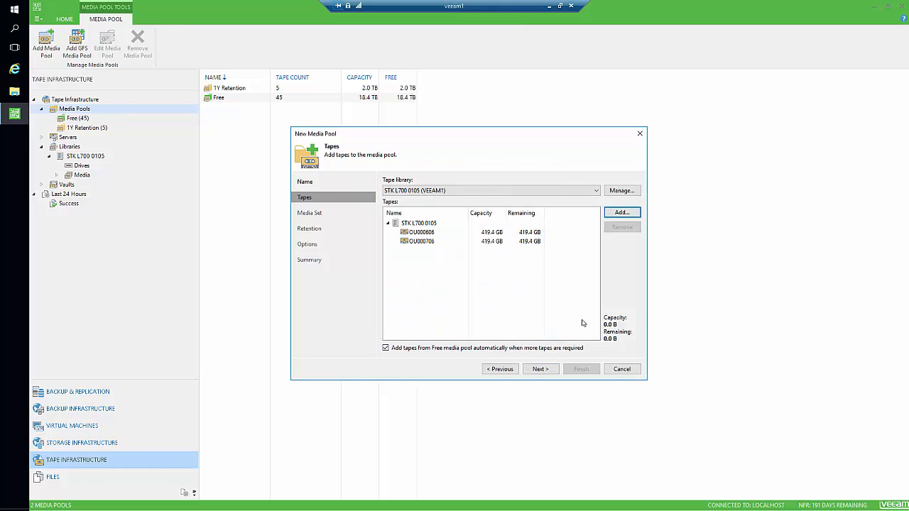
{"action": "left_click", "coordinate": [539, 369]}
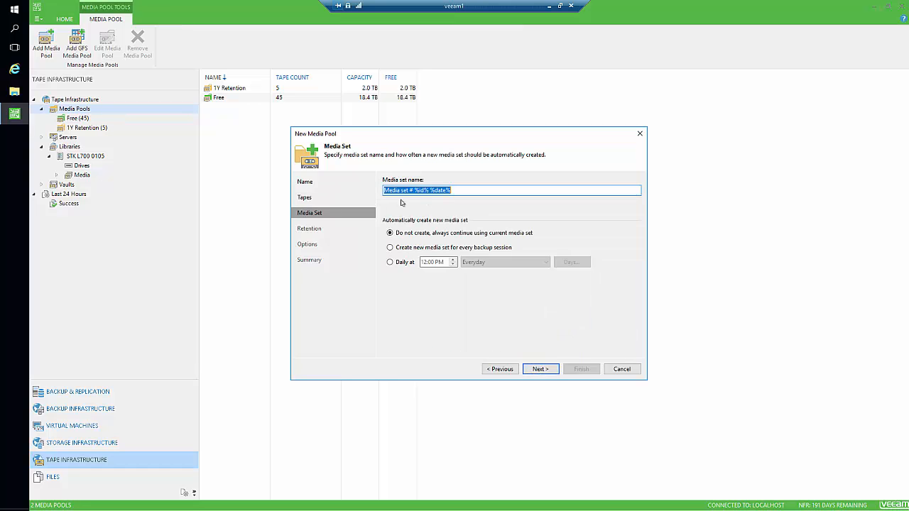
{"action": "left_click", "coordinate": [540, 369]}
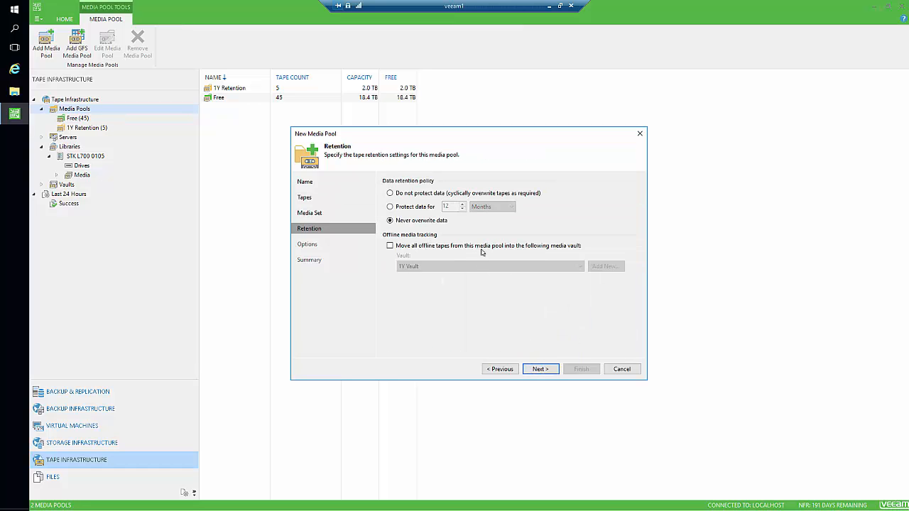
Send offline tapes to a new vault named '3Y Vault' that protects all its tapes.
{"action": "left_click", "coordinate": [439, 246]}
{"action": "left_click", "coordinate": [612, 269]}
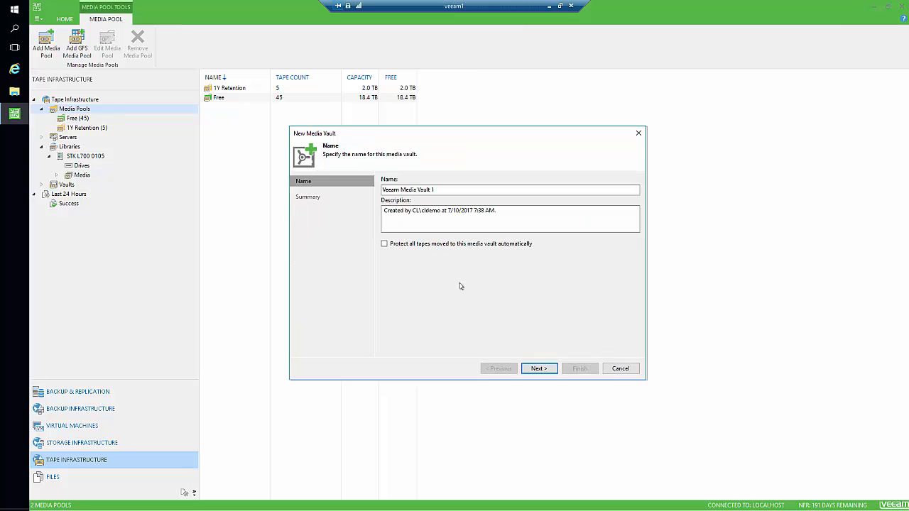
{"action": "left_click_drag", "start_coordinate": [450, 189], "coordinate": [381, 192]}
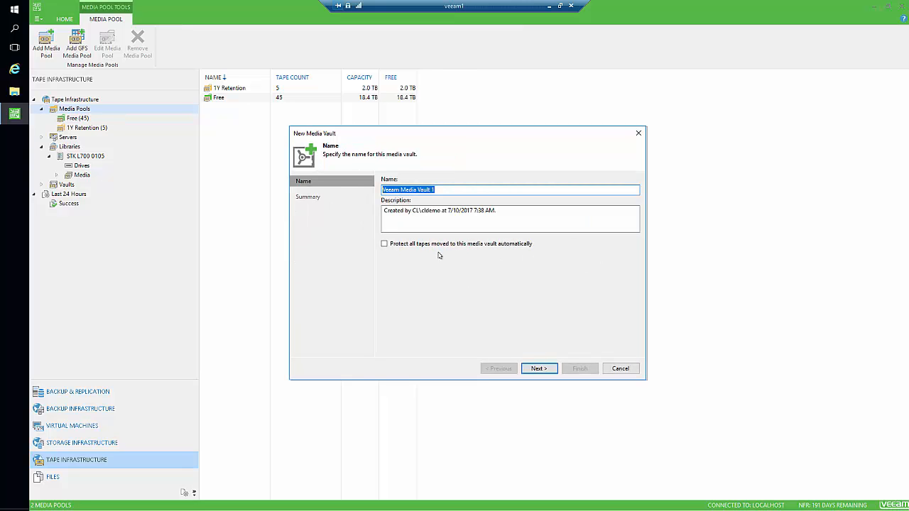
{"action": "type", "text": "3Y Vault"}
{"action": "left_click", "coordinate": [507, 249]}
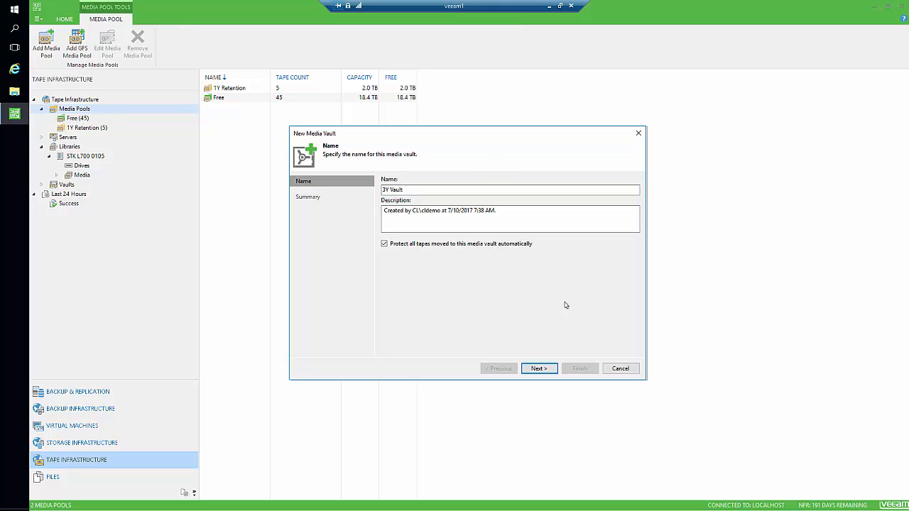
{"action": "left_click", "coordinate": [534, 368]}
{"action": "left_click", "coordinate": [579, 369]}
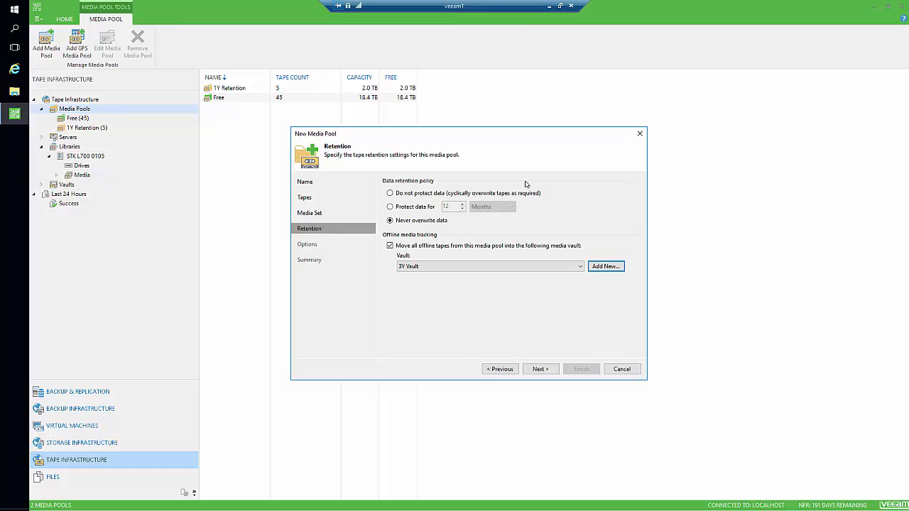
Protect the pool's data for 36 months, enable parallel processing, and finish the pool.
{"action": "left_click", "coordinate": [415, 208]}
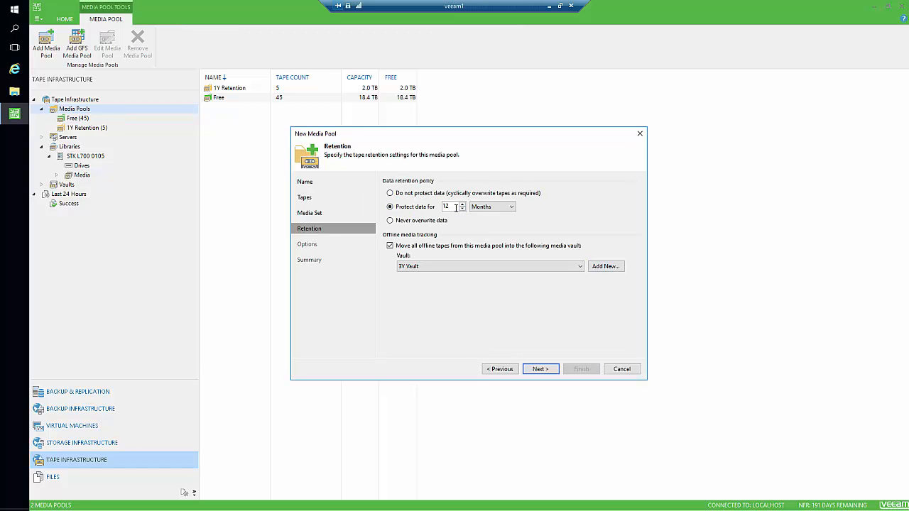
{"action": "left_click_drag", "start_coordinate": [456, 207], "coordinate": [429, 217]}
{"action": "type", "text": "36"}
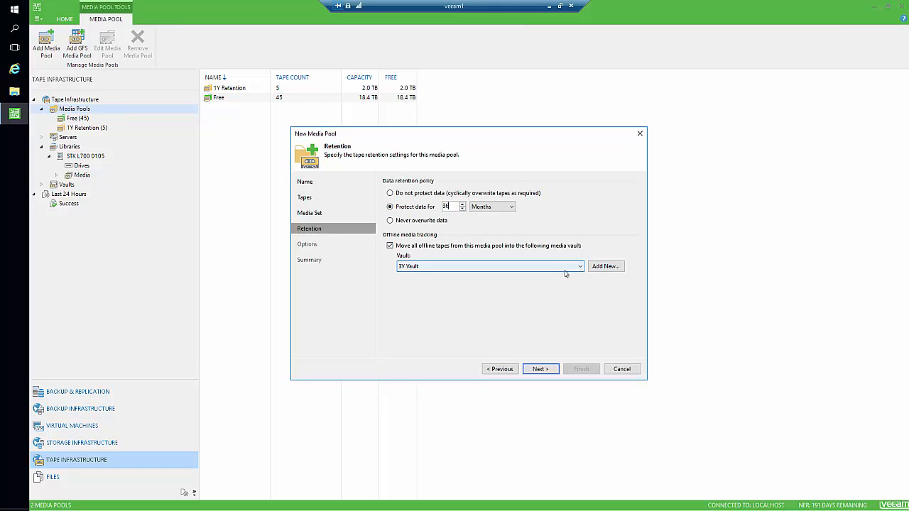
{"action": "left_click", "coordinate": [541, 373]}
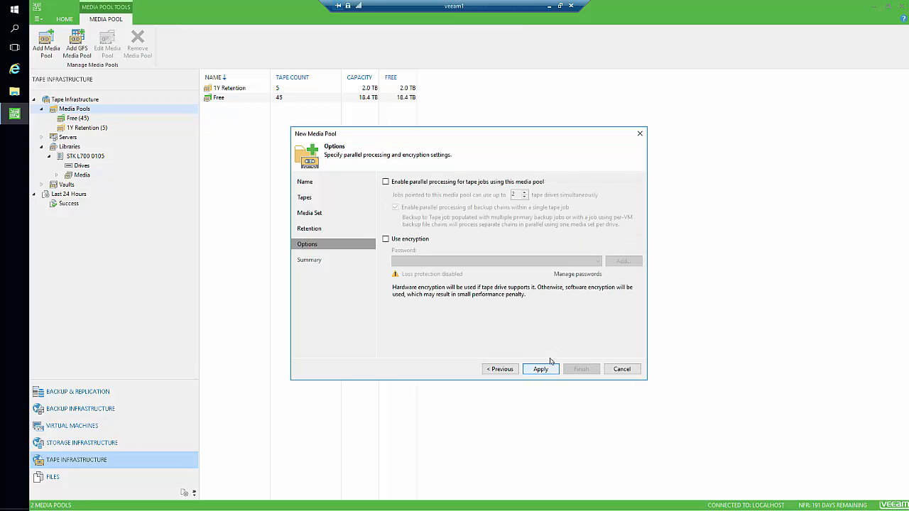
{"action": "left_click", "coordinate": [449, 181]}
{"action": "left_click", "coordinate": [540, 369]}
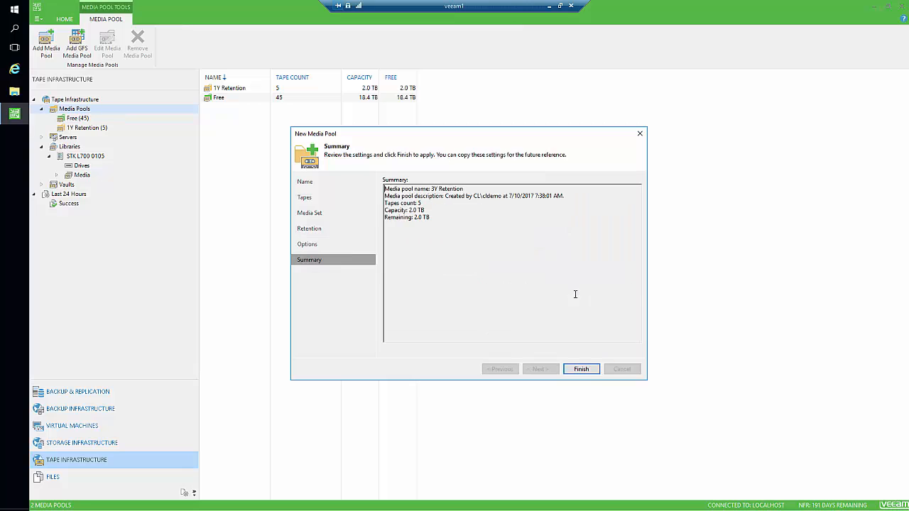
{"action": "left_click", "coordinate": [581, 370]}
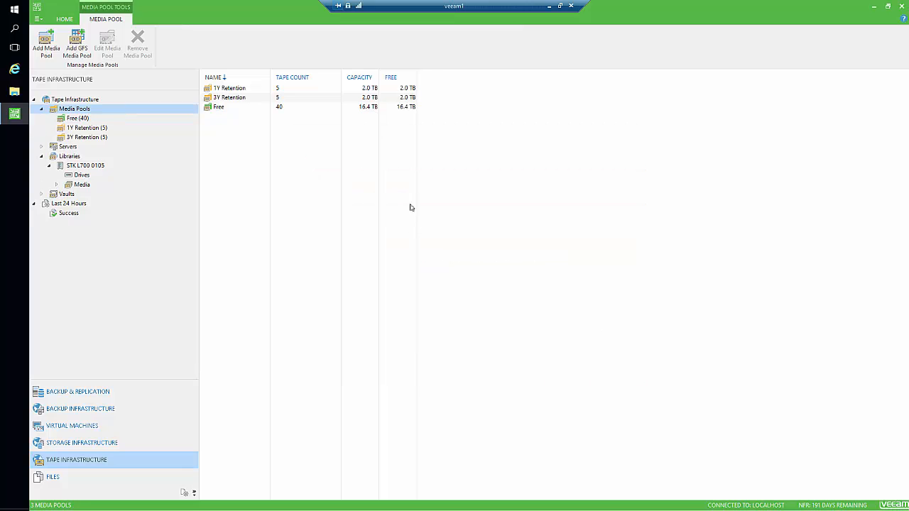
Start a new media pool named '7' and add tapes OU001106 through OU001506.
{"action": "right_click", "coordinate": [85, 110]}
{"action": "left_click", "coordinate": [121, 115]}
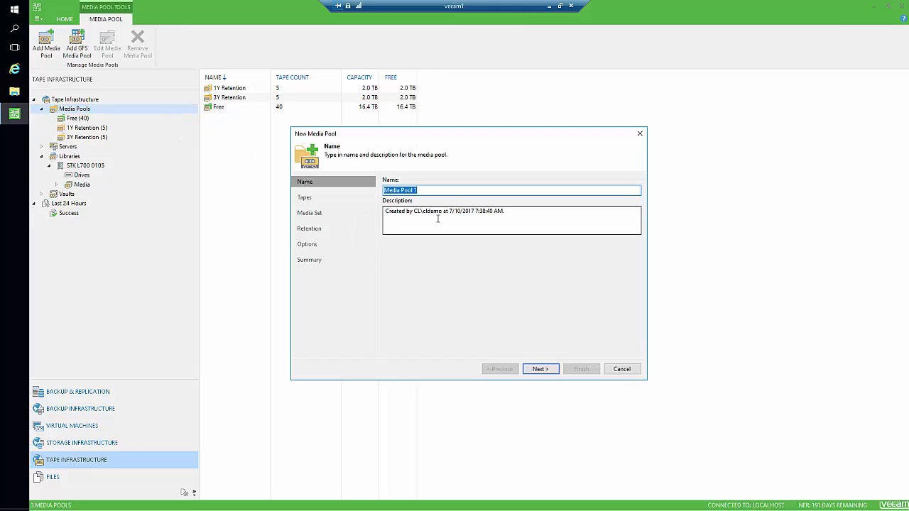
{"action": "type", "text": "7Y Retenti"}
{"action": "key", "text": "Return"}
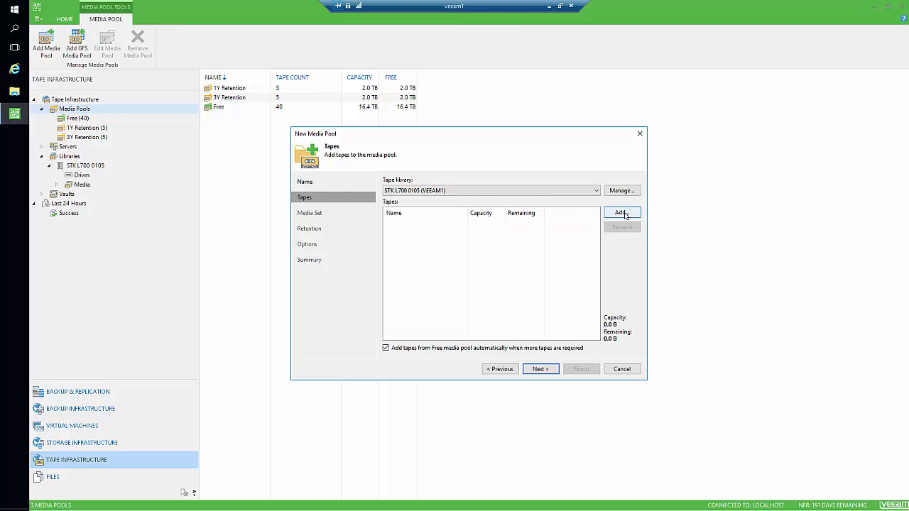
{"action": "key", "text": "Return"}
{"action": "left_click", "coordinate": [431, 209]}
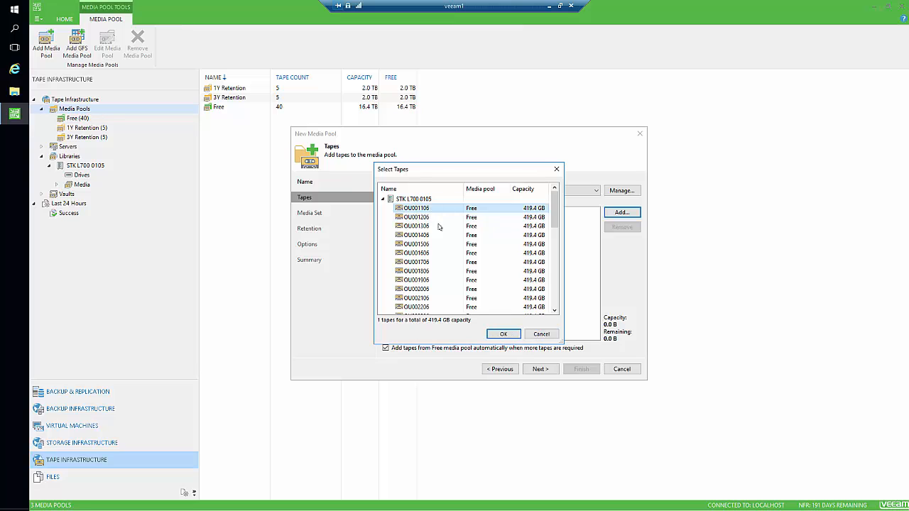
{"action": "left_click", "coordinate": [432, 244], "text": "shift"}
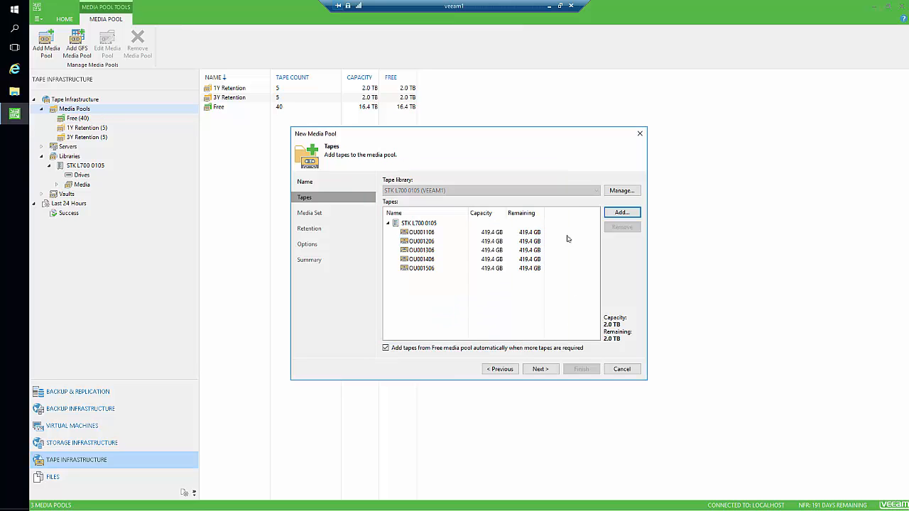
{"action": "left_click", "coordinate": [503, 333]}
{"action": "left_click", "coordinate": [543, 369]}
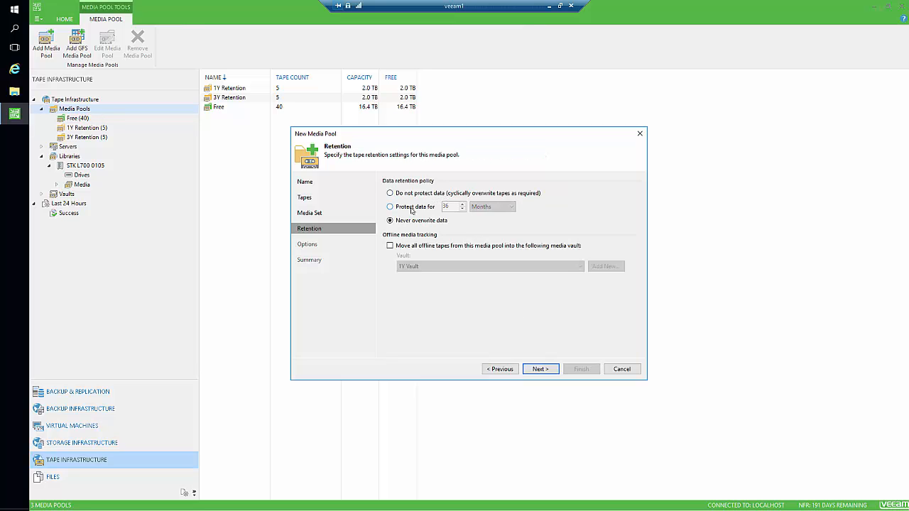
Set 84-month data protection, move offline tapes to a vault, and begin a new vault.
{"action": "left_click", "coordinate": [412, 207]}
{"action": "double_click", "coordinate": [445, 206]}
{"action": "type", "text": "8"}
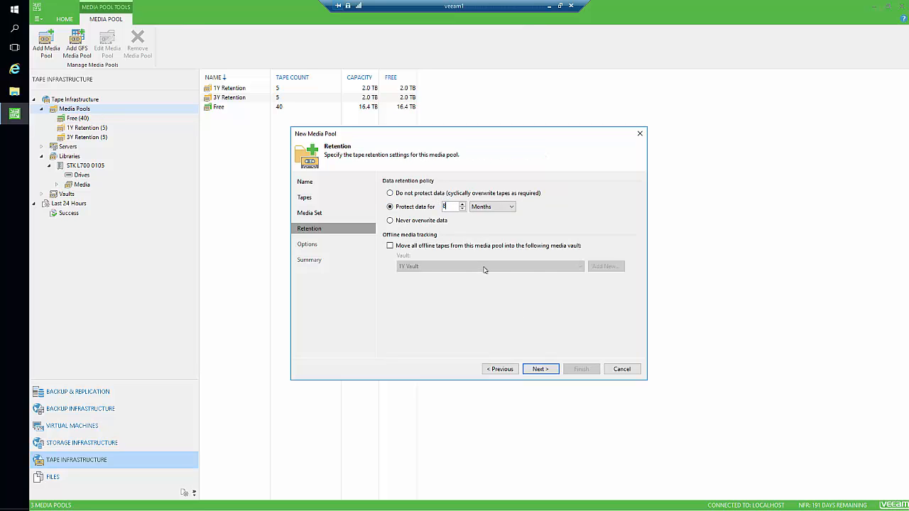
{"action": "type", "text": "4"}
{"action": "left_click", "coordinate": [437, 245]}
{"action": "left_click", "coordinate": [509, 263]}
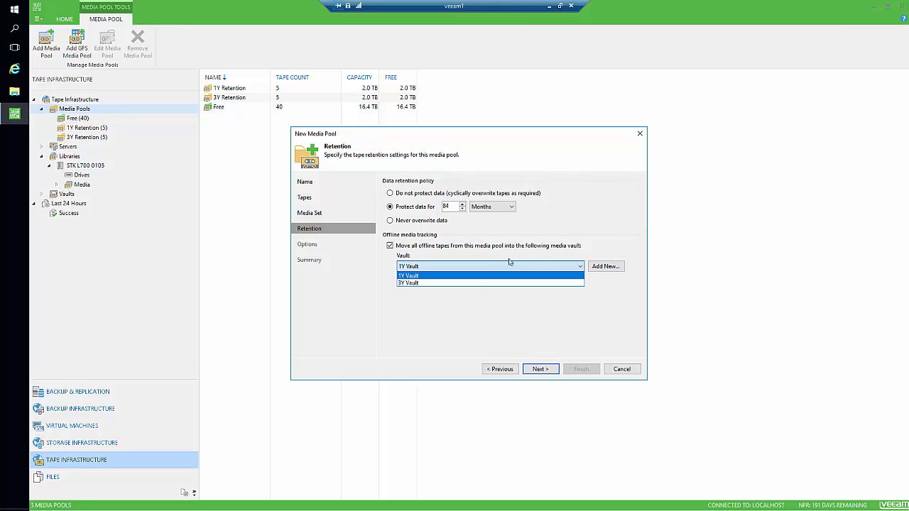
{"action": "left_click", "coordinate": [605, 266]}
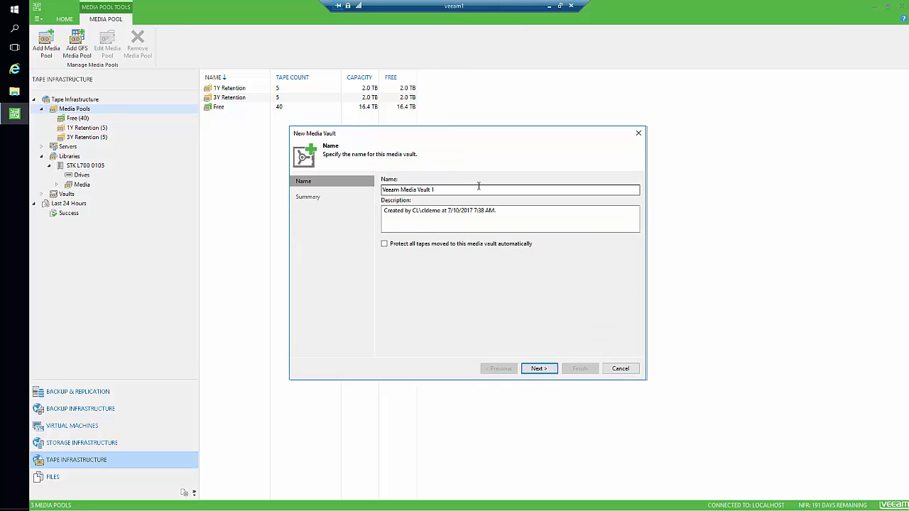
Create the '7Y Vault' with protection for all tapes moved into it.
{"action": "left_click_drag", "start_coordinate": [479, 186], "coordinate": [334, 185]}
{"action": "type", "text": "7"}
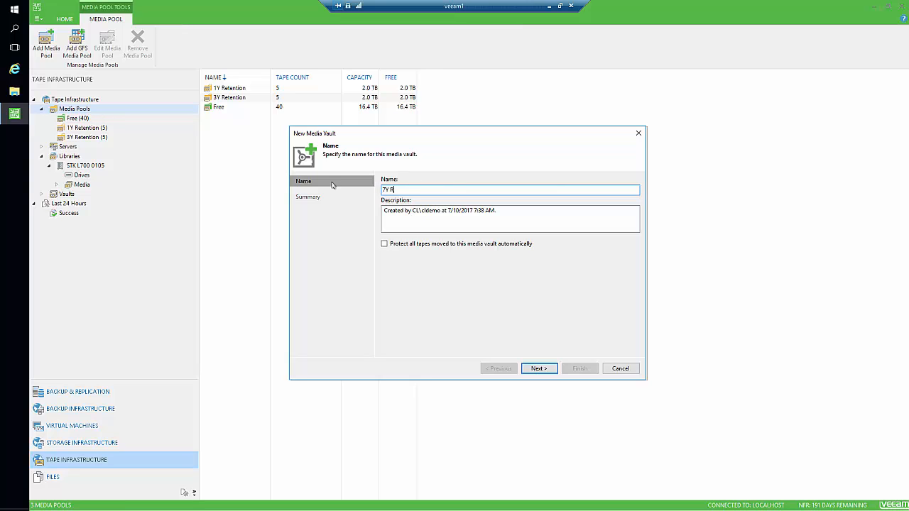
{"action": "type", "text": "Y Vault"}
{"action": "left_click", "coordinate": [460, 243]}
{"action": "left_click", "coordinate": [538, 368]}
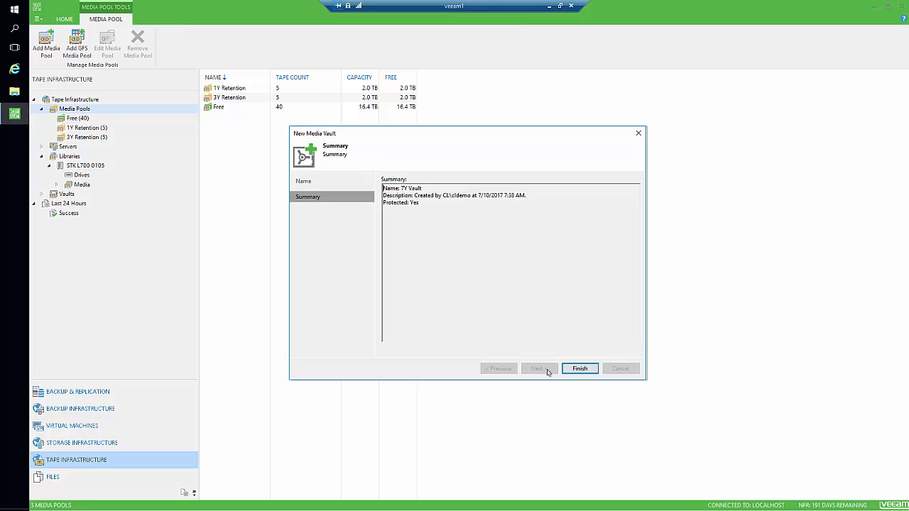
{"action": "left_click", "coordinate": [578, 369]}
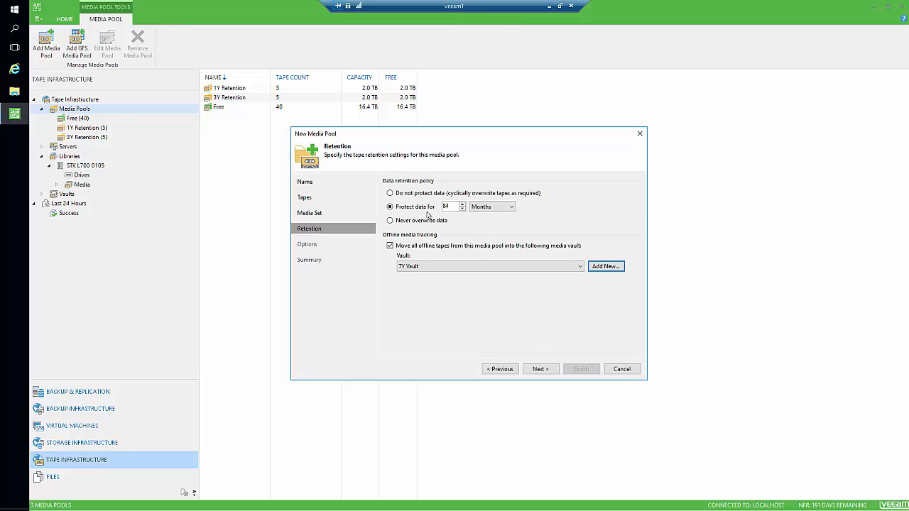
Enable parallel processing and finish creating the 7Y Retention pool.
{"action": "left_click", "coordinate": [540, 368]}
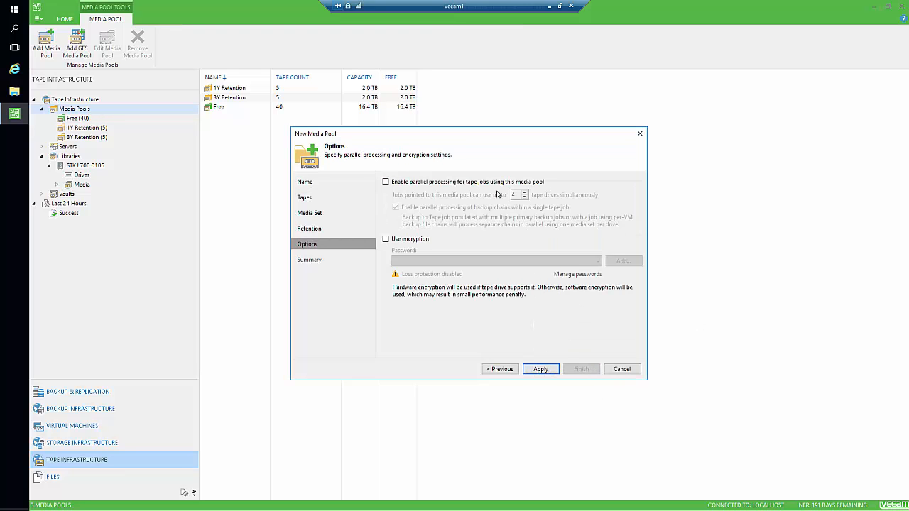
{"action": "left_click", "coordinate": [447, 185]}
{"action": "left_click", "coordinate": [541, 370]}
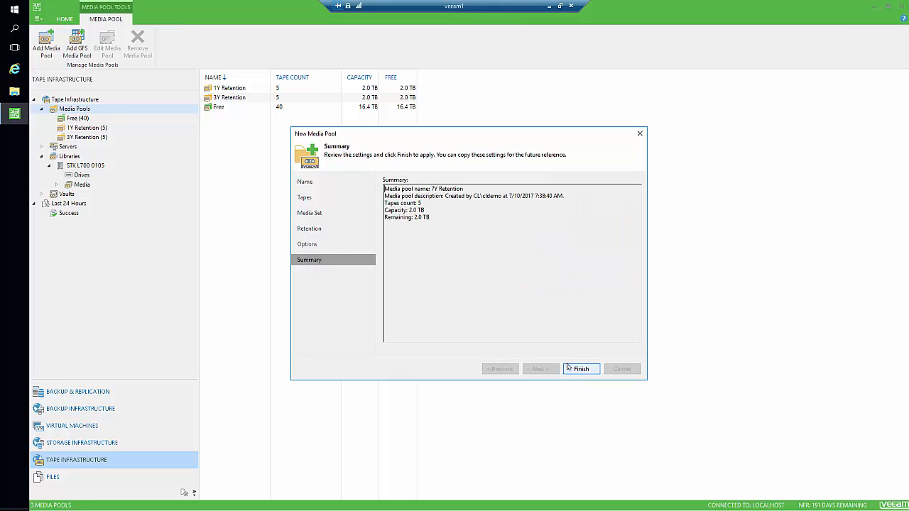
{"action": "key", "text": "Return"}
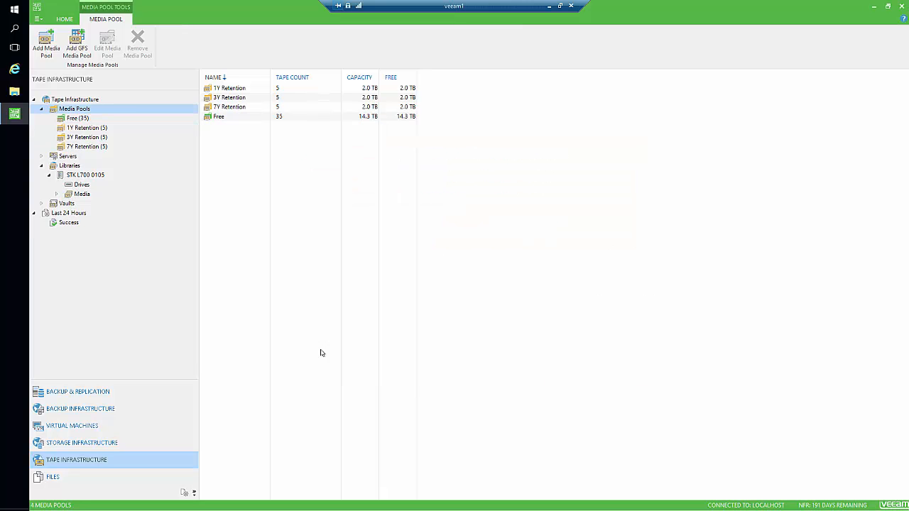
Expand Vaults and look at the 1Y, 3Y and 7Y Vaults in turn.
{"action": "left_click", "coordinate": [42, 205]}
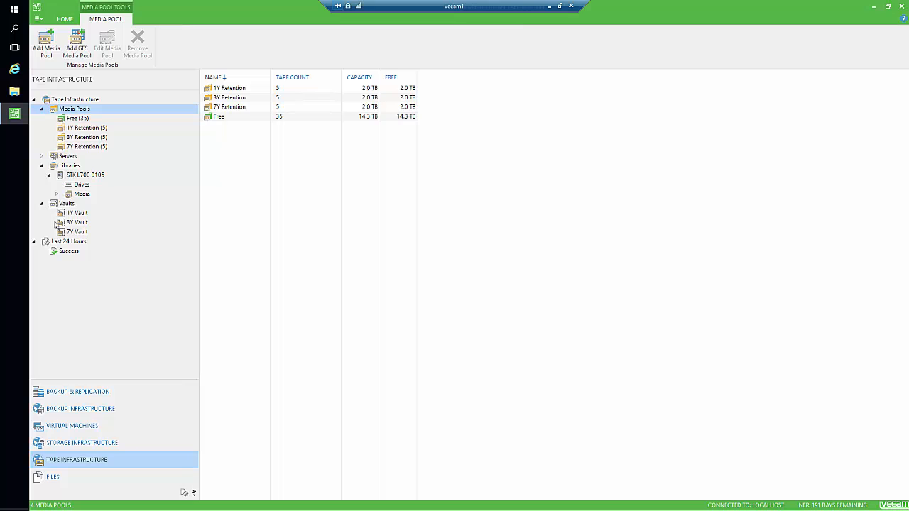
{"action": "left_click", "coordinate": [74, 214]}
{"action": "left_click", "coordinate": [77, 223]}
{"action": "left_click", "coordinate": [78, 232]}
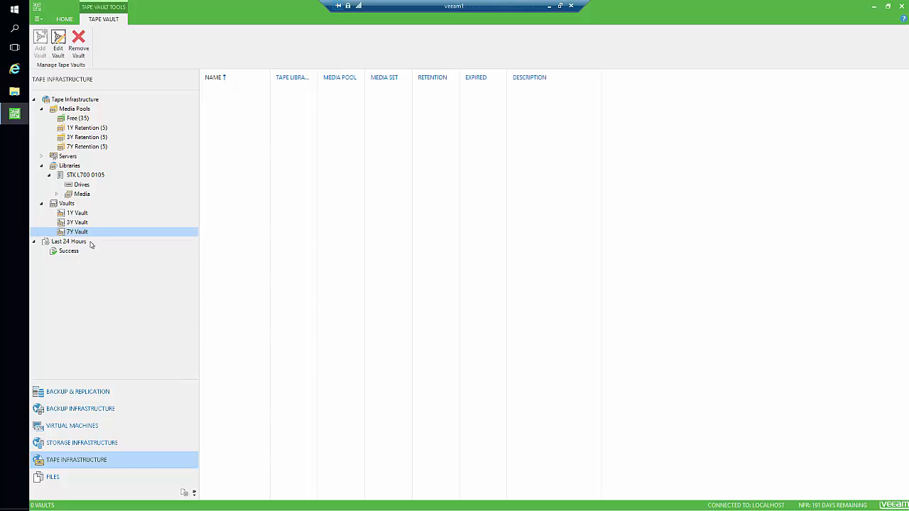
Check the STK L700 0105 library's drives and media, then go to the Backup & Replication jobs view.
{"action": "left_click", "coordinate": [80, 176]}
{"action": "left_click", "coordinate": [83, 186]}
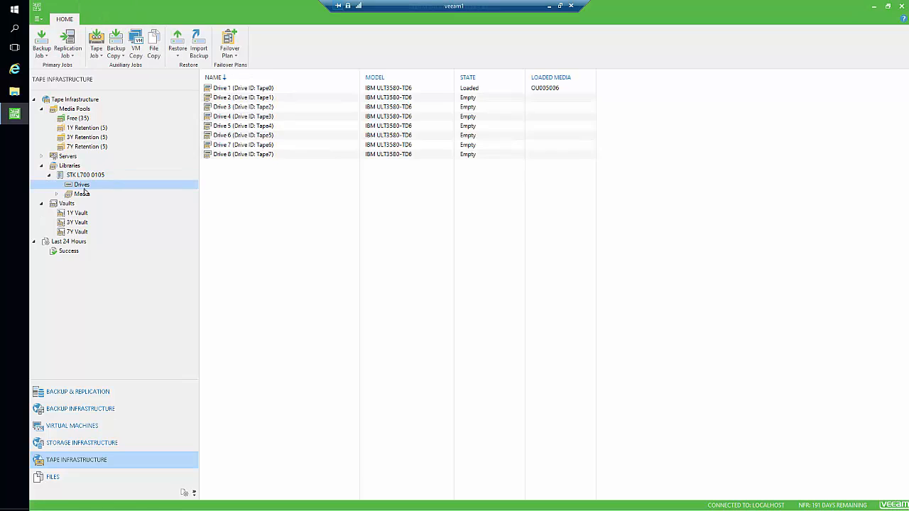
{"action": "left_click", "coordinate": [82, 193]}
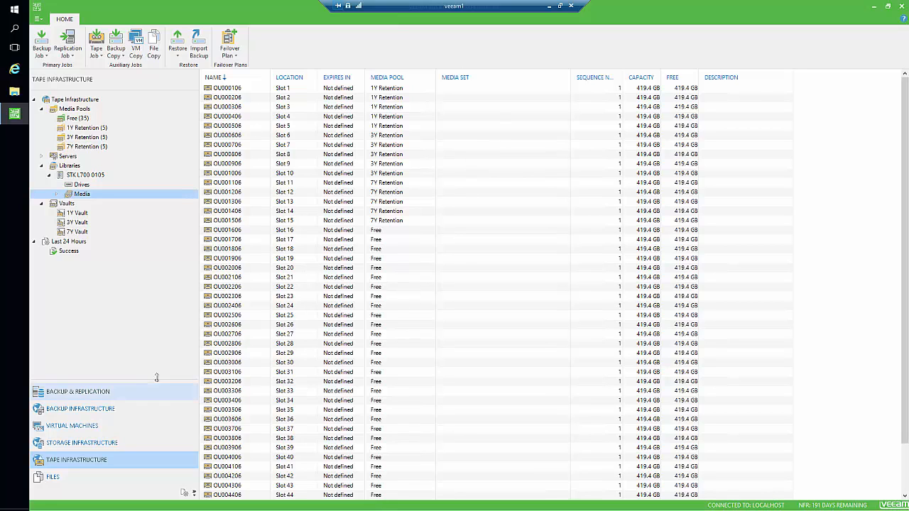
{"action": "left_click", "coordinate": [113, 392]}
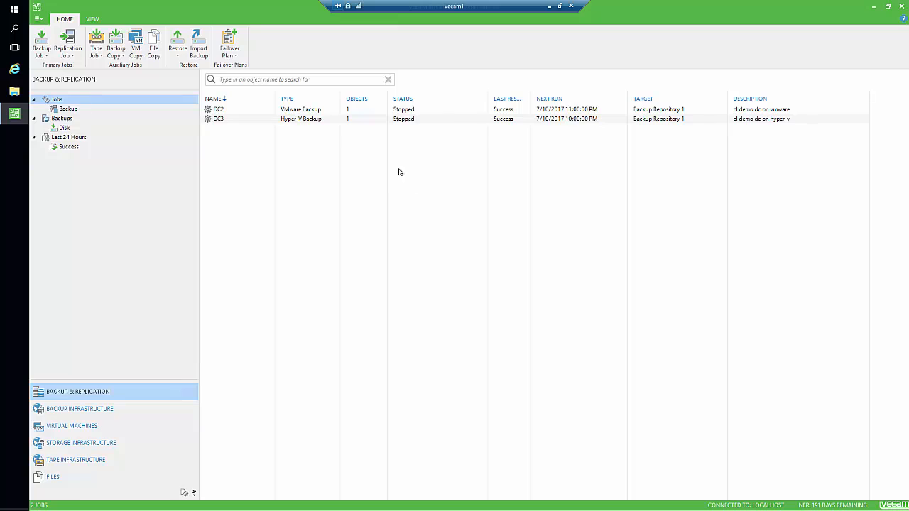
Start a new Backup to Tape job from the Tape Job menu, keeping the name Backup to Tape Job 1.
{"action": "left_click", "coordinate": [97, 47]}
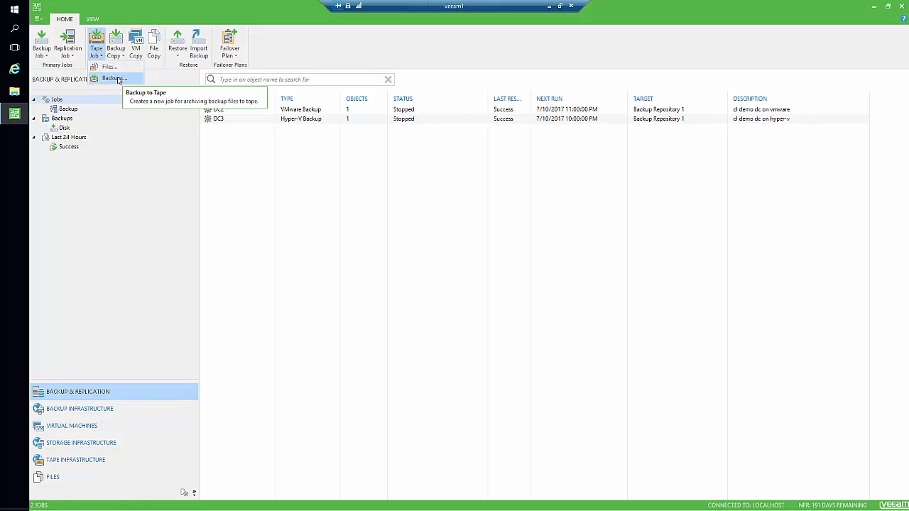
{"action": "left_click", "coordinate": [114, 78]}
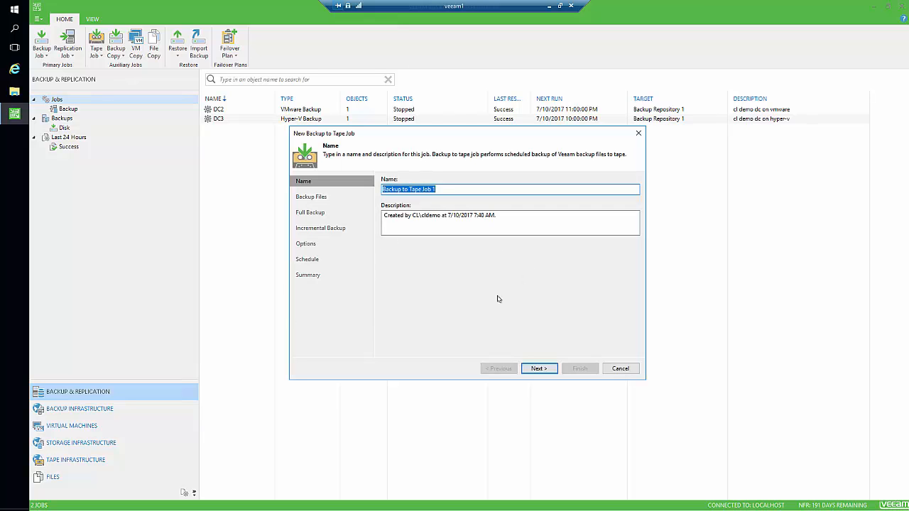
Add the DC2 backup job as the tape job's source.
{"action": "left_click", "coordinate": [549, 368]}
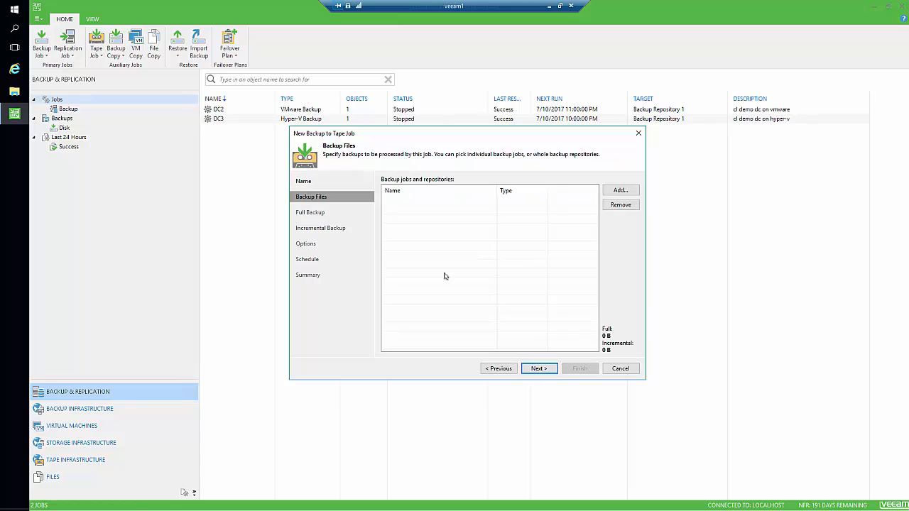
{"action": "left_click", "coordinate": [616, 192]}
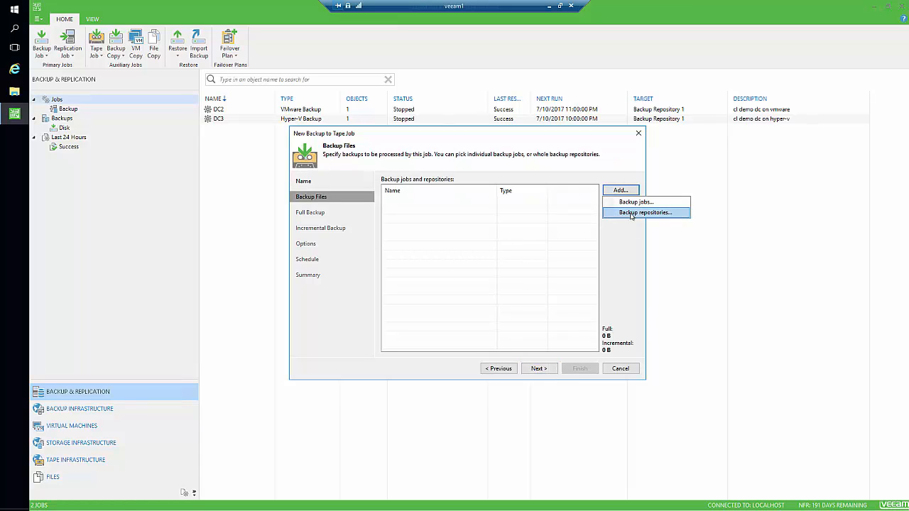
{"action": "left_click", "coordinate": [635, 202]}
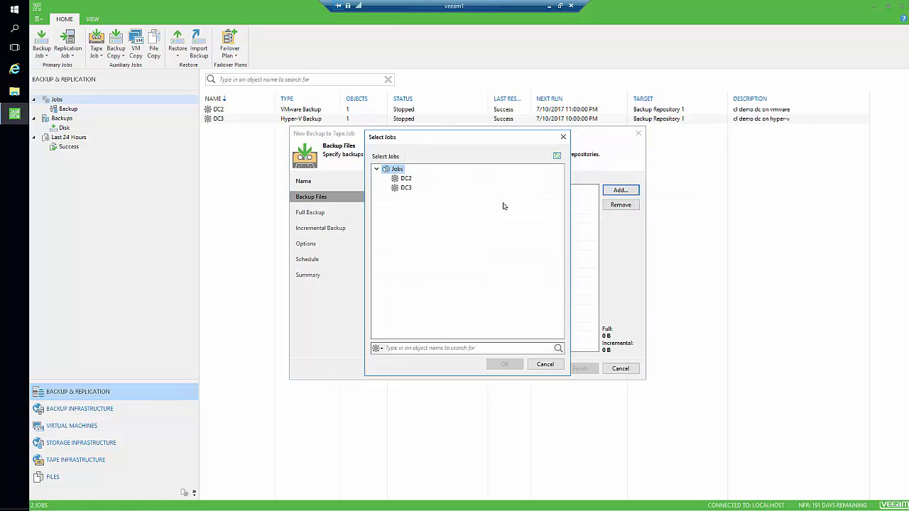
{"action": "left_click", "coordinate": [405, 179]}
{"action": "left_click", "coordinate": [509, 364]}
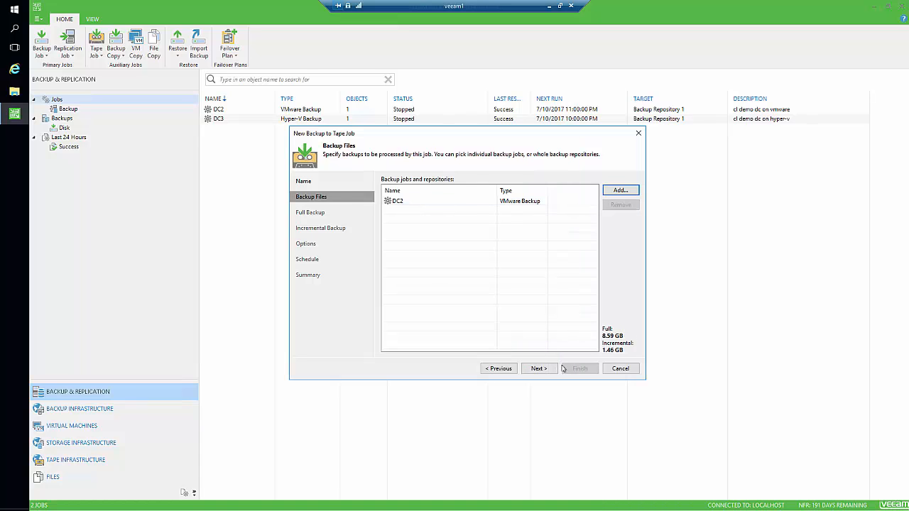
Keep 1Y Retention as the full backup pool and turn off archiving of incremental backups.
{"action": "left_click", "coordinate": [538, 368]}
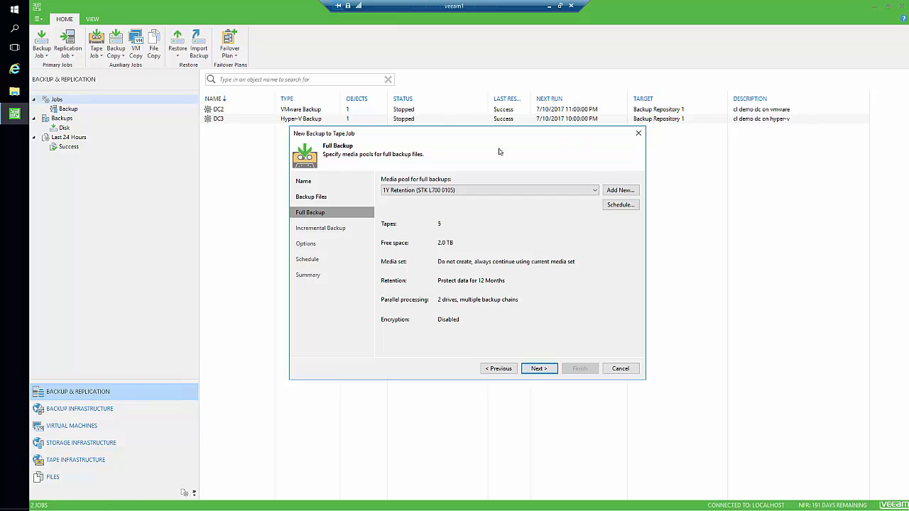
{"action": "left_click", "coordinate": [473, 191]}
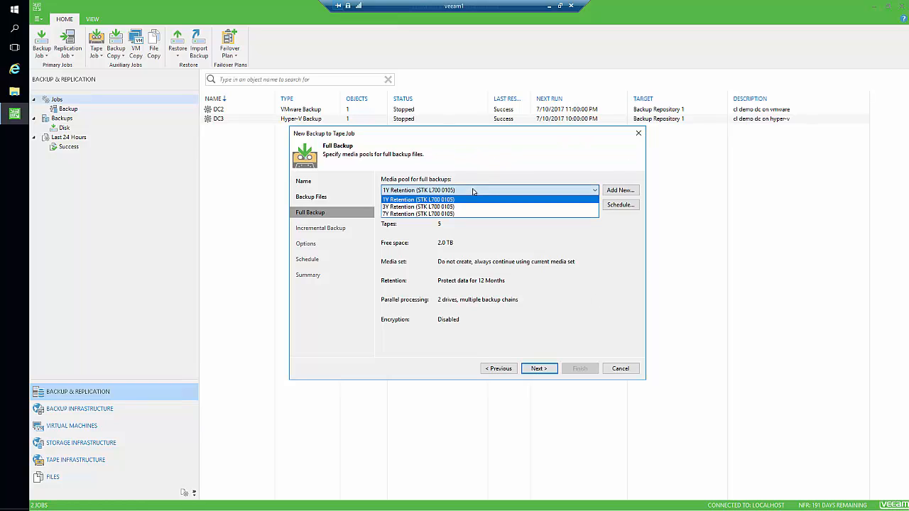
{"action": "left_click", "coordinate": [474, 191]}
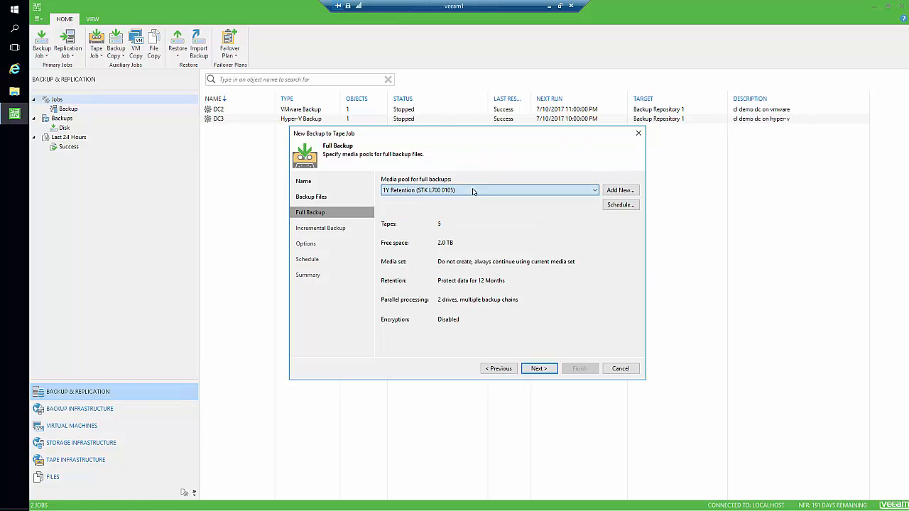
{"action": "left_click", "coordinate": [539, 368]}
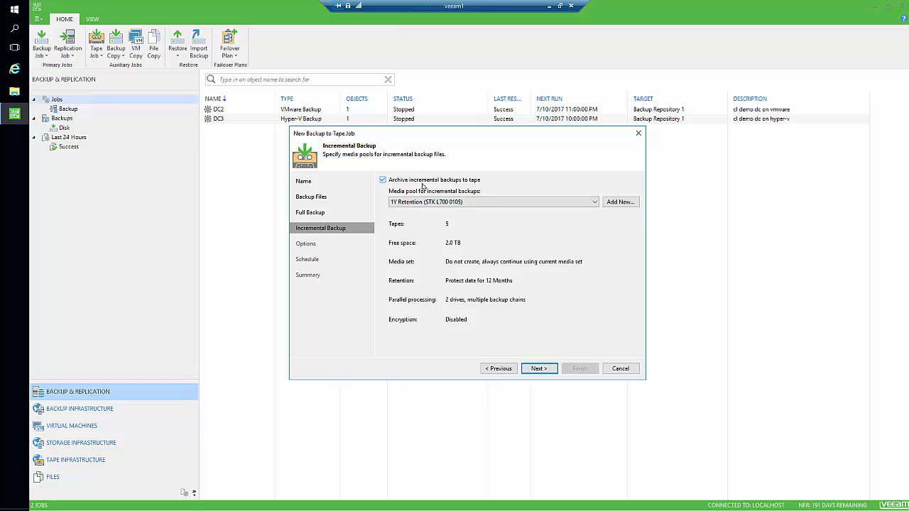
{"action": "left_click", "coordinate": [383, 181]}
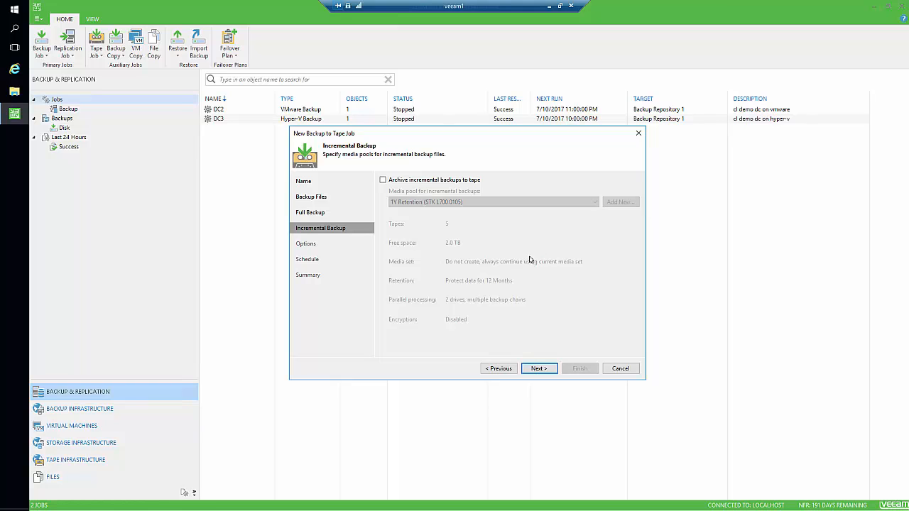
{"action": "left_click", "coordinate": [539, 367]}
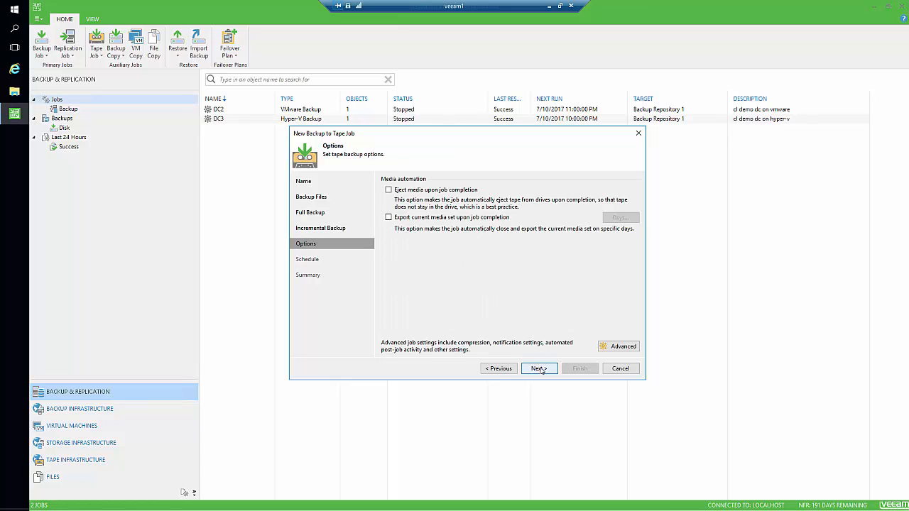
Turn on Eject media upon job completion and advance to the Schedule page.
{"action": "left_click", "coordinate": [429, 191]}
{"action": "left_click", "coordinate": [538, 368]}
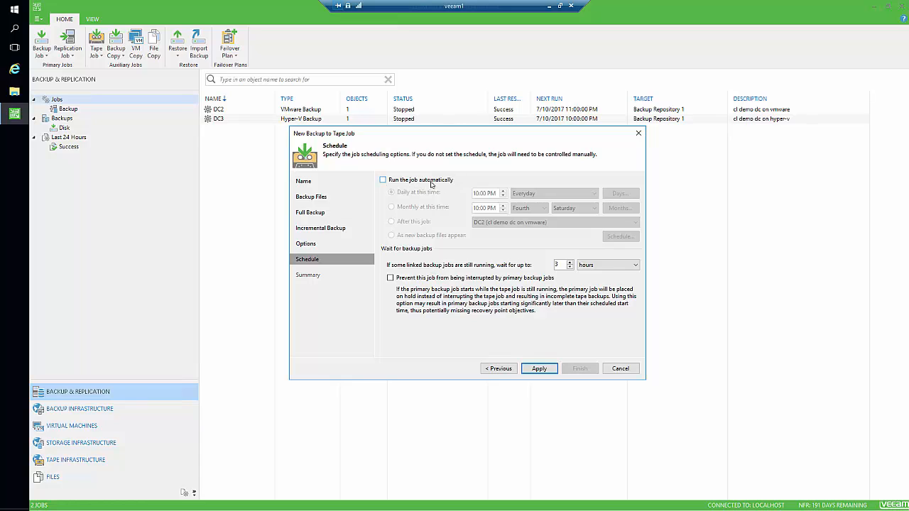
Apply and finish the wizard, then select Backup to Tape Job 1 in the jobs list.
{"action": "left_click", "coordinate": [540, 368]}
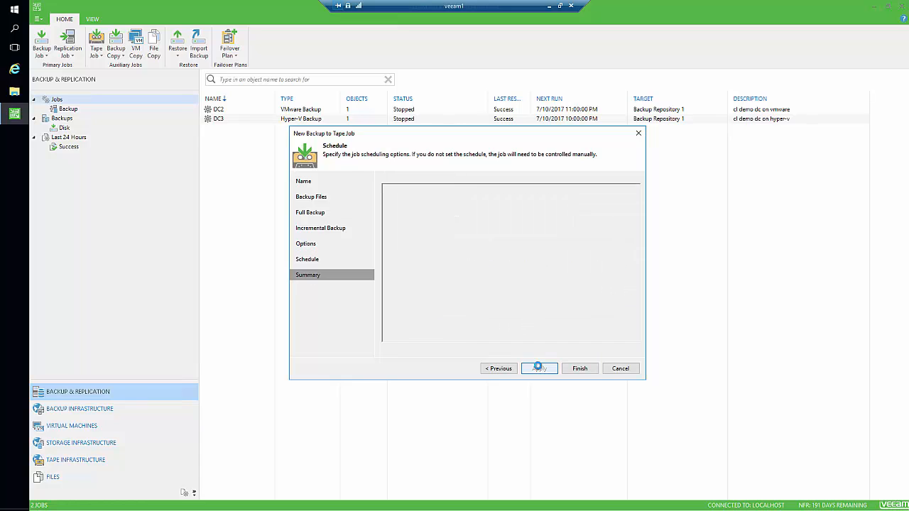
{"action": "left_click", "coordinate": [589, 372]}
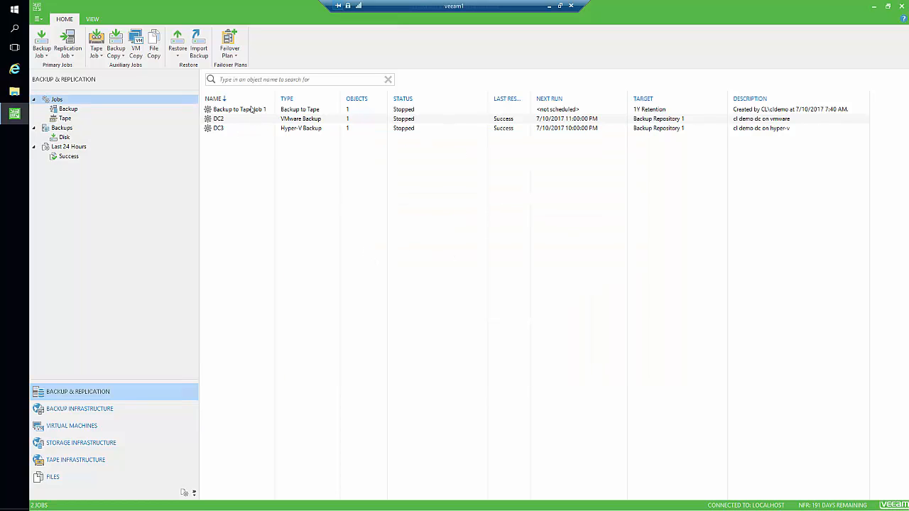
{"action": "left_click", "coordinate": [251, 109]}
Compare the DC2 and DC3 jobs, then start Backup to Tape Job 1 from its context menu.
{"action": "left_click", "coordinate": [234, 119]}
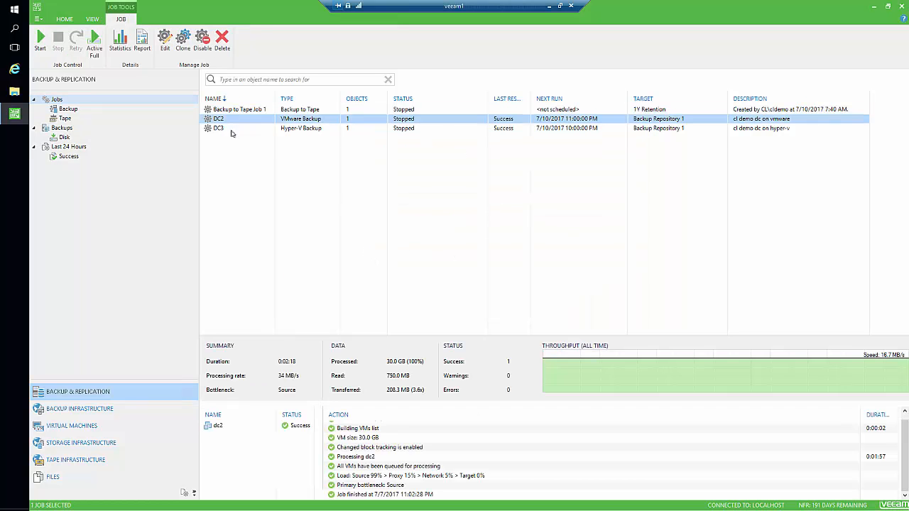
{"action": "left_click", "coordinate": [232, 132]}
{"action": "left_click", "coordinate": [236, 119]}
{"action": "left_click", "coordinate": [239, 129]}
{"action": "left_click", "coordinate": [238, 120]}
{"action": "left_click", "coordinate": [238, 128]}
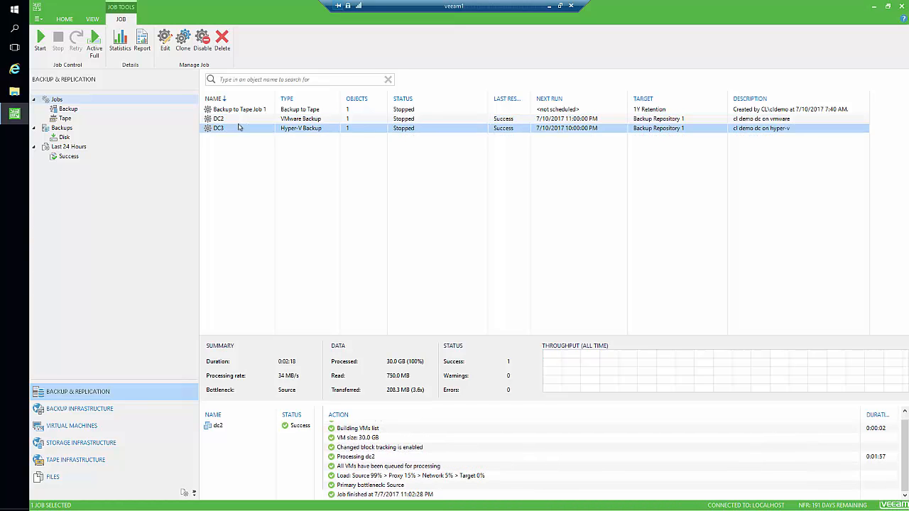
{"action": "left_click", "coordinate": [239, 121]}
{"action": "left_click", "coordinate": [240, 129]}
{"action": "left_click", "coordinate": [238, 120]}
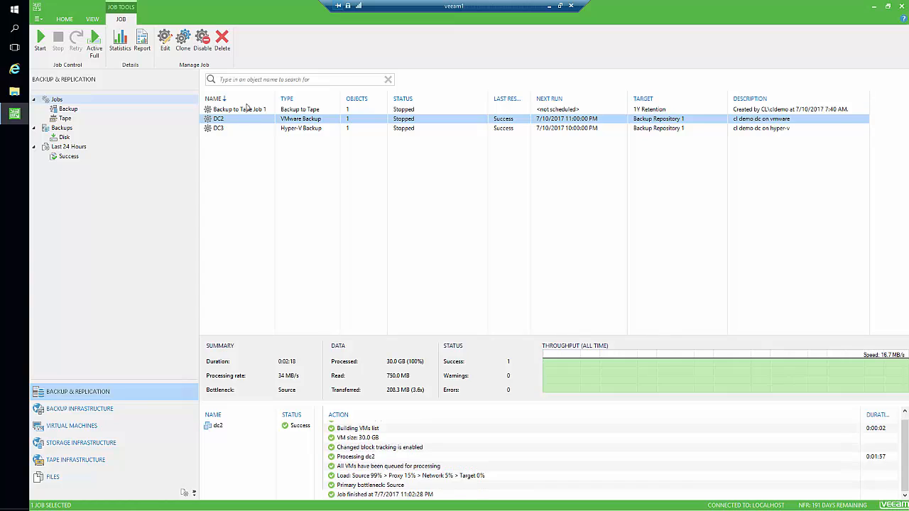
{"action": "left_click", "coordinate": [247, 109]}
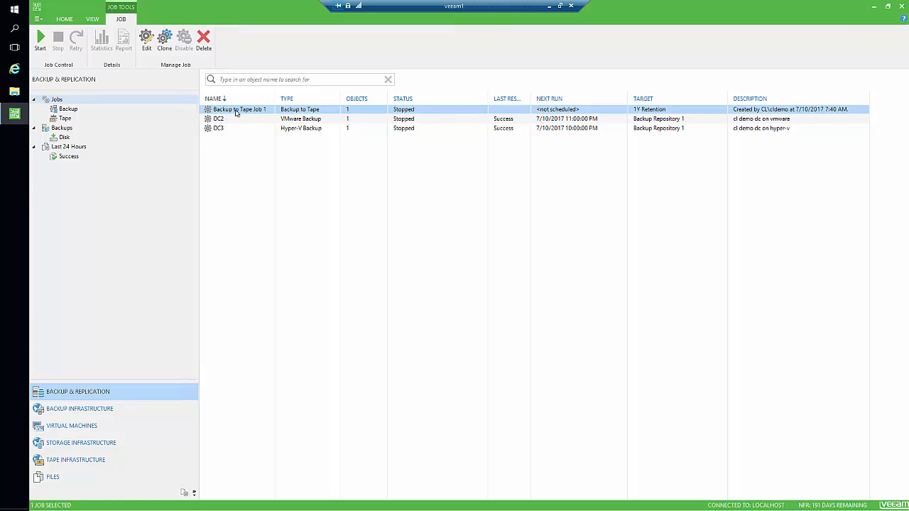
{"action": "right_click", "coordinate": [236, 113]}
{"action": "left_click", "coordinate": [255, 118]}
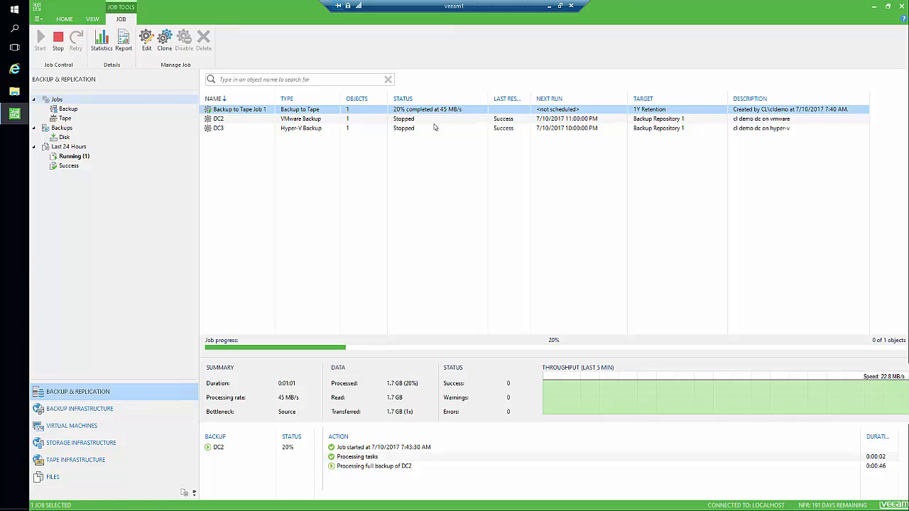
In Tape Infrastructure, select tape OU000106 in Drive 2 and widen the Expires In column.
{"action": "left_click", "coordinate": [130, 462]}
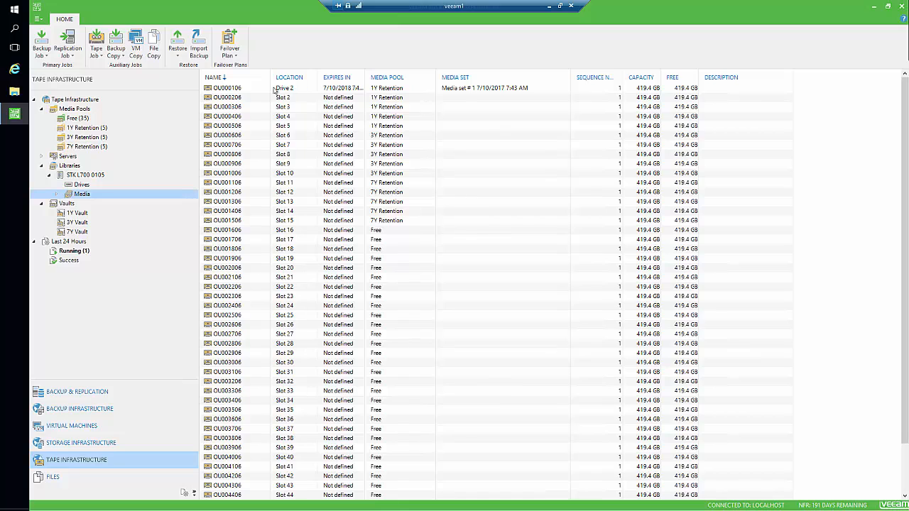
{"action": "left_click", "coordinate": [237, 89]}
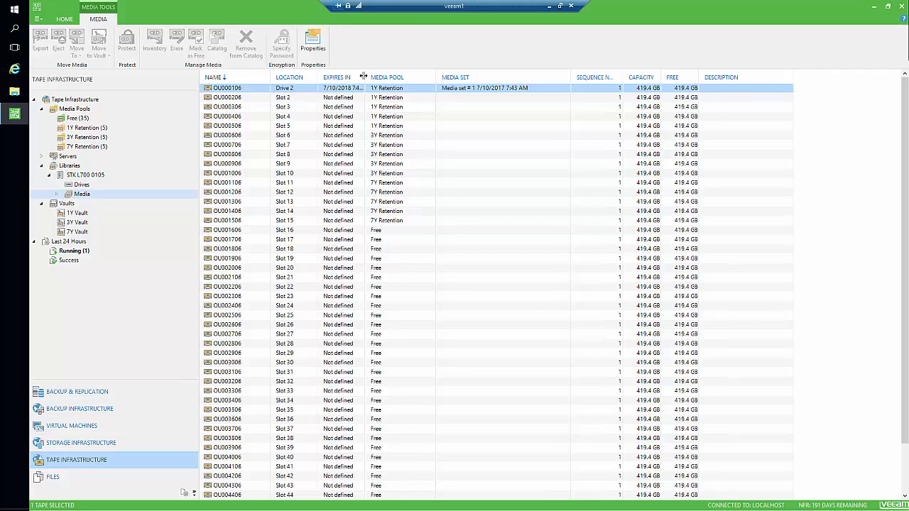
{"action": "left_click_drag", "start_coordinate": [364, 77], "coordinate": [422, 77]}
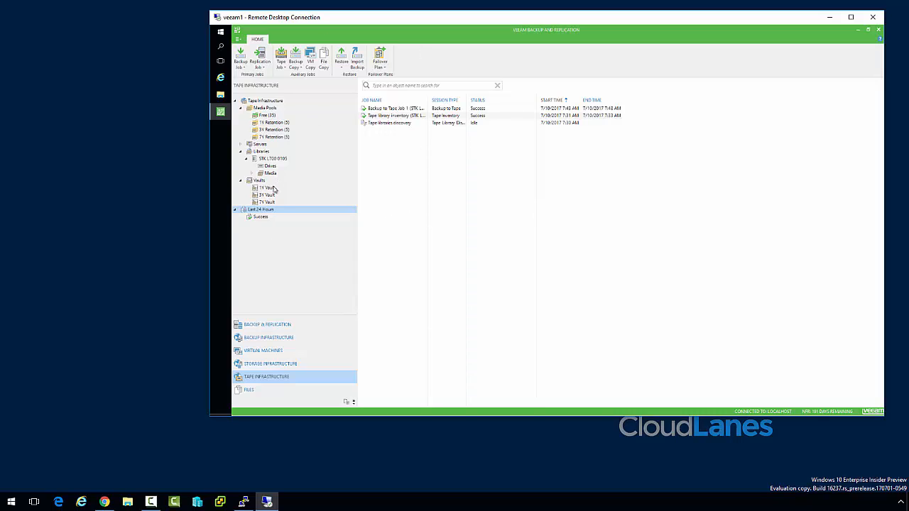
Check the 1Y Retention pool, Drives, 1Y Vault and Free pool, then launch Internet Explorer.
{"action": "left_click", "coordinate": [272, 122]}
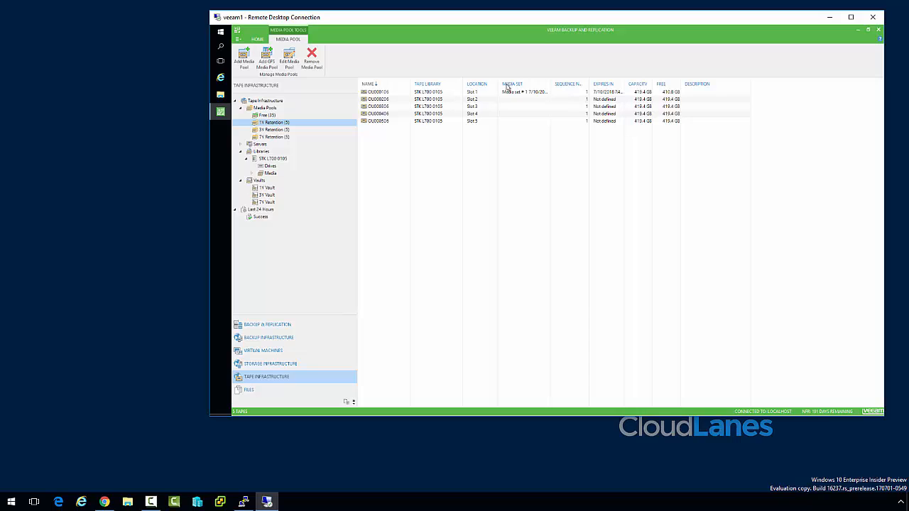
{"action": "left_click", "coordinate": [270, 168]}
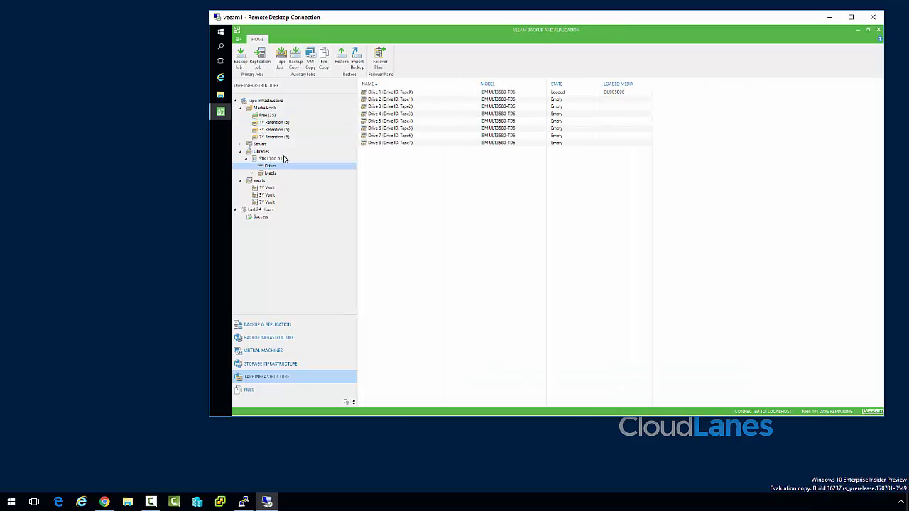
{"action": "left_click", "coordinate": [270, 122]}
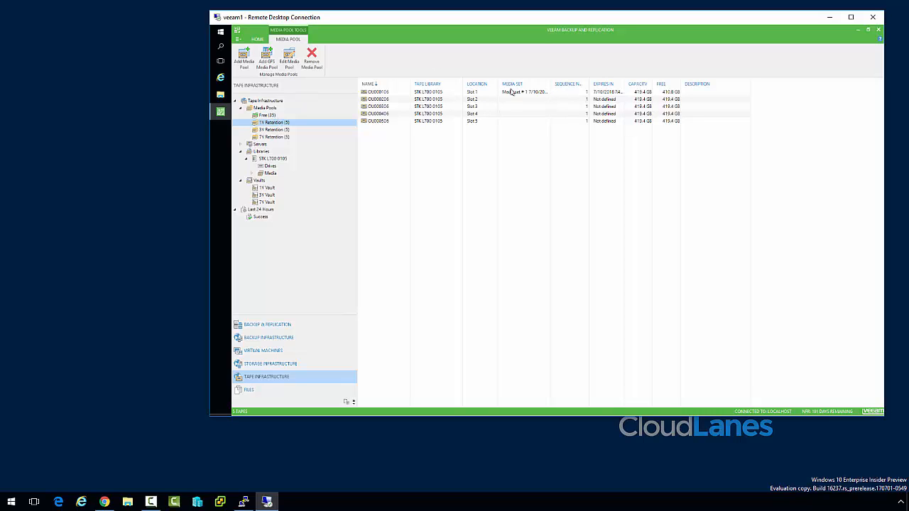
{"action": "left_click", "coordinate": [265, 188]}
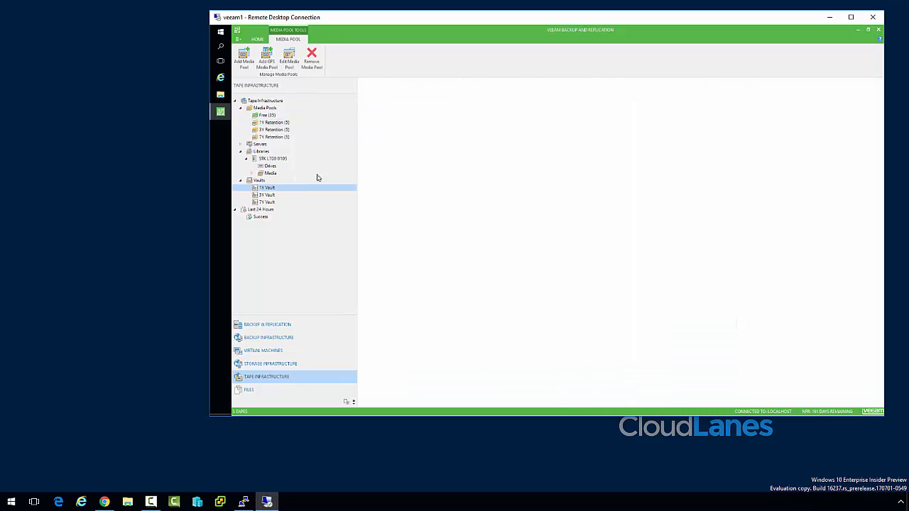
{"action": "left_click", "coordinate": [265, 115]}
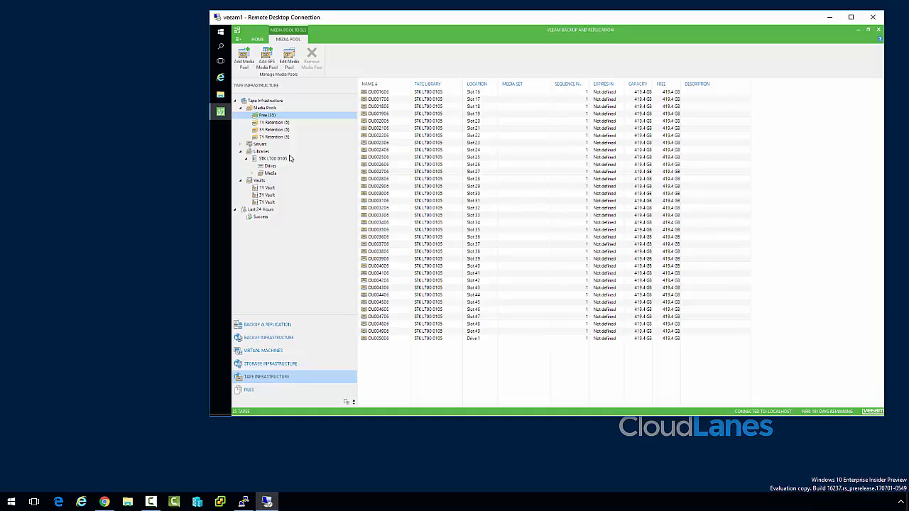
{"action": "left_click", "coordinate": [222, 78]}
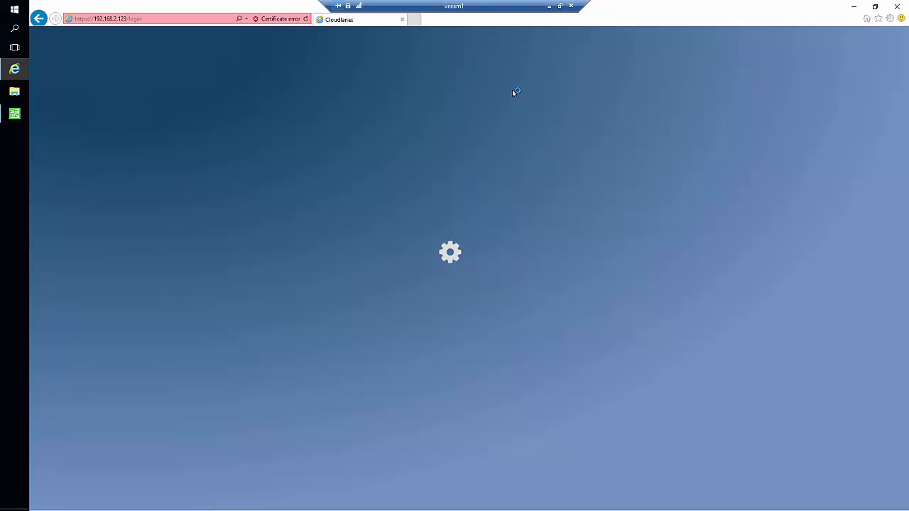
Sign in to the CL1500 VTL web console with the admin e-mail login and password.
{"action": "left_click", "coordinate": [473, 102]}
{"action": "type", "text": "cl"}
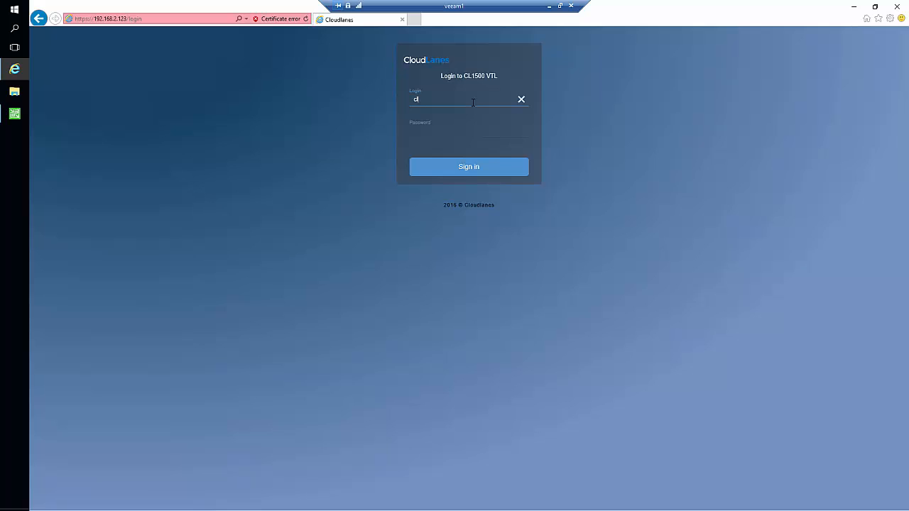
{"action": "key", "text": "Tab"}
{"action": "type", "text": "**********"}
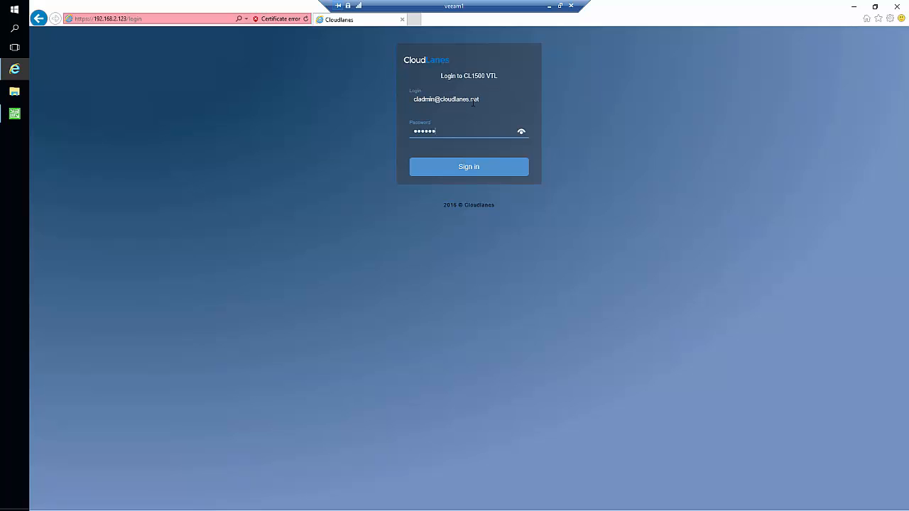
{"action": "key", "text": "ctrl+a"}
{"action": "type", "text": "**********"}
{"action": "key", "text": "Return"}
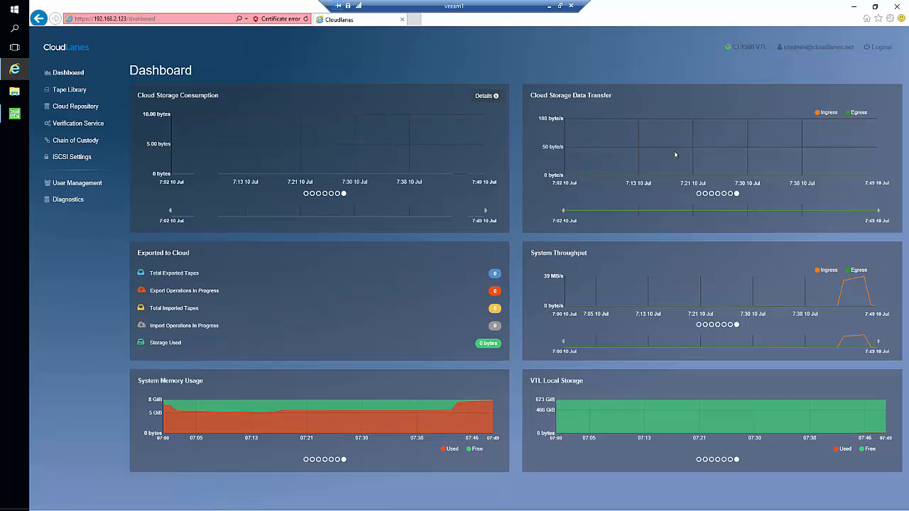
In Tape Library, point out tape OU000106 with 8.60 GiB used and an empty 256 KiB tape.
{"action": "mouse_move", "coordinate": [343, 414]}
{"action": "mouse_move", "coordinate": [854, 279]}
{"action": "left_click", "coordinate": [78, 91]}
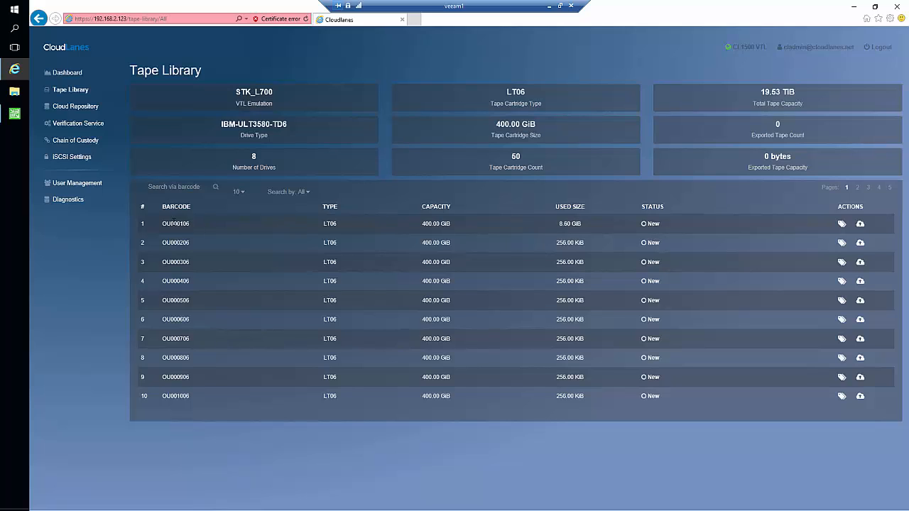
{"action": "double_click", "coordinate": [174, 223]}
{"action": "left_click", "coordinate": [564, 227]}
{"action": "left_click", "coordinate": [561, 242]}
{"action": "double_click", "coordinate": [564, 280]}
{"action": "left_click", "coordinate": [650, 256]}
In Veeam, start a Tape Job > Files wizard, keeping the default name File to Tape Job 1.
{"action": "left_click", "coordinate": [7, 116]}
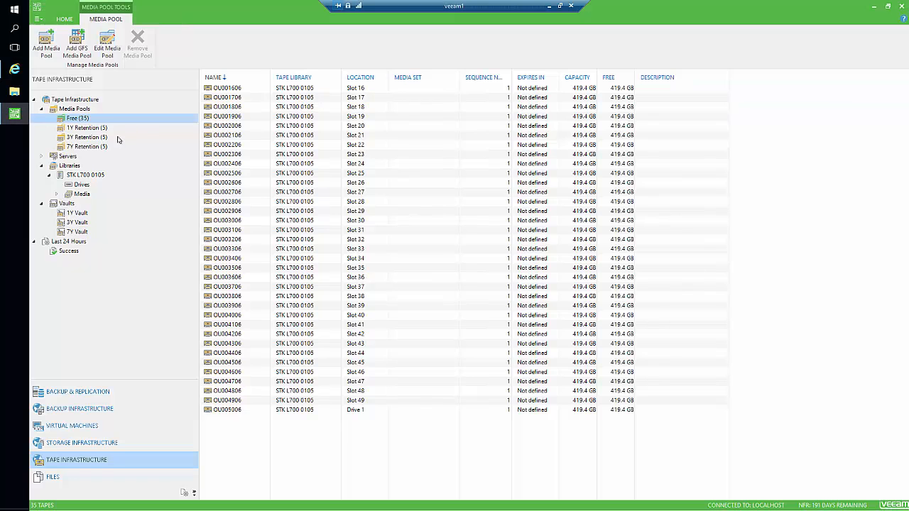
{"action": "left_click", "coordinate": [95, 389]}
{"action": "left_click", "coordinate": [93, 53]}
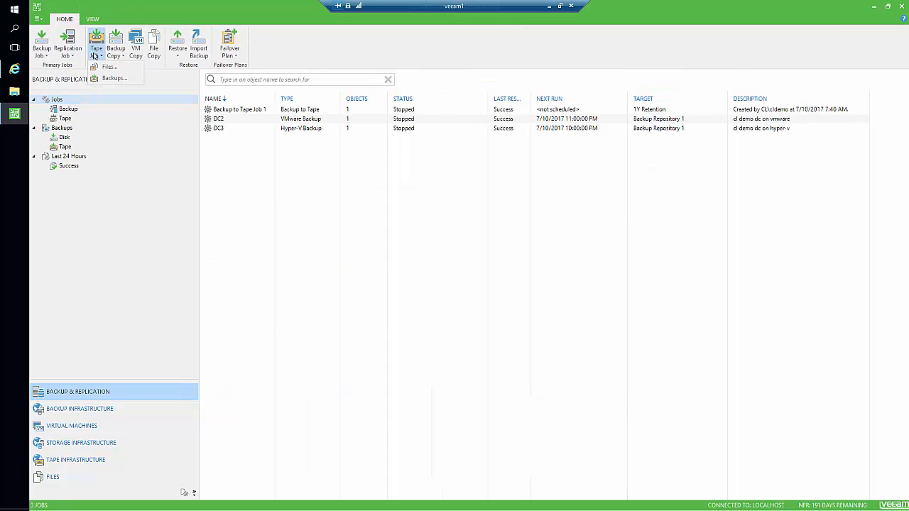
{"action": "left_click", "coordinate": [101, 66]}
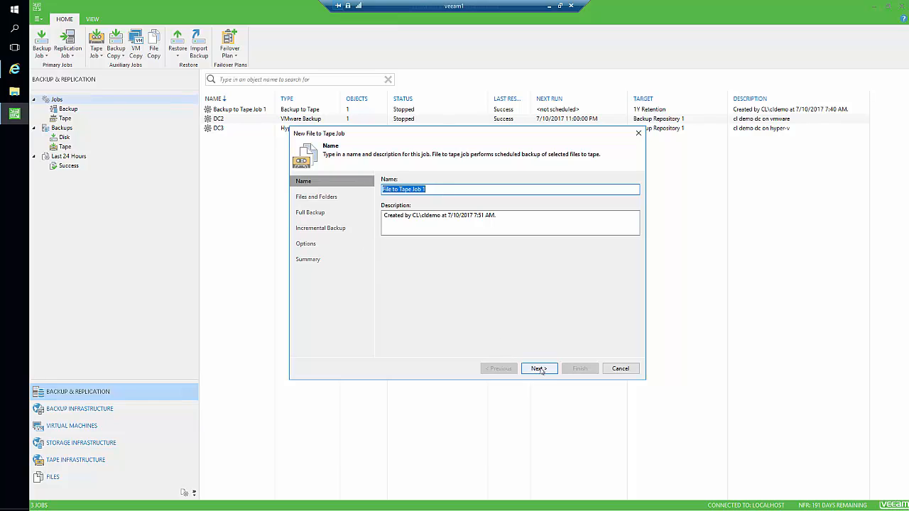
{"action": "left_click", "coordinate": [538, 368]}
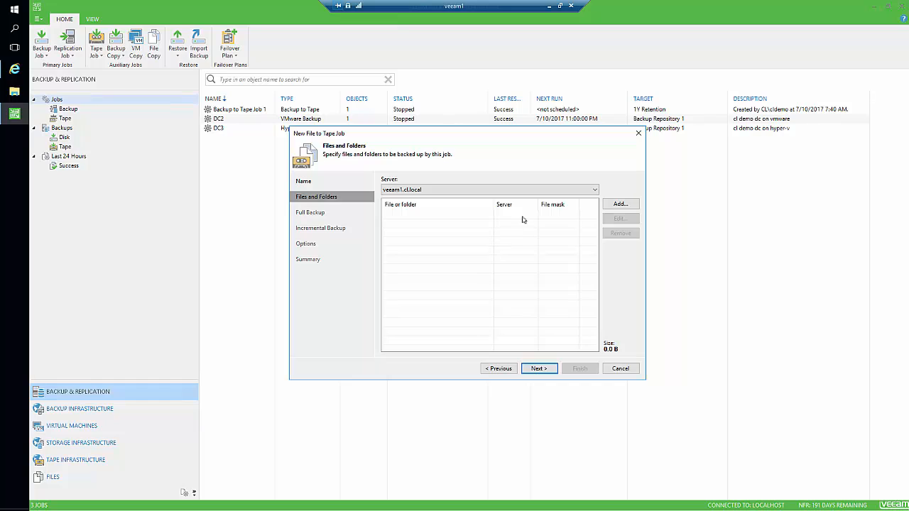
Add the \\dc3\share1 folder (252.0 MB) as the job's source and continue.
{"action": "left_click", "coordinate": [620, 204]}
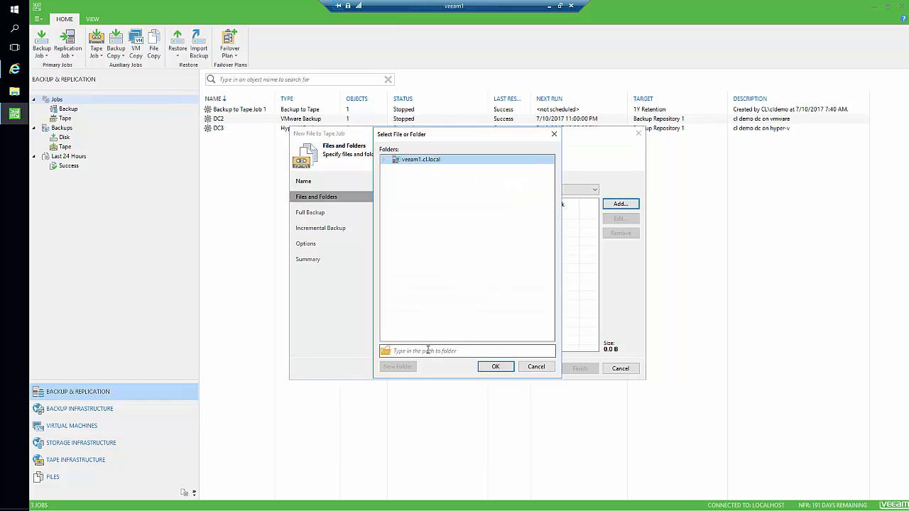
{"action": "type", "text": "\\dc3"}
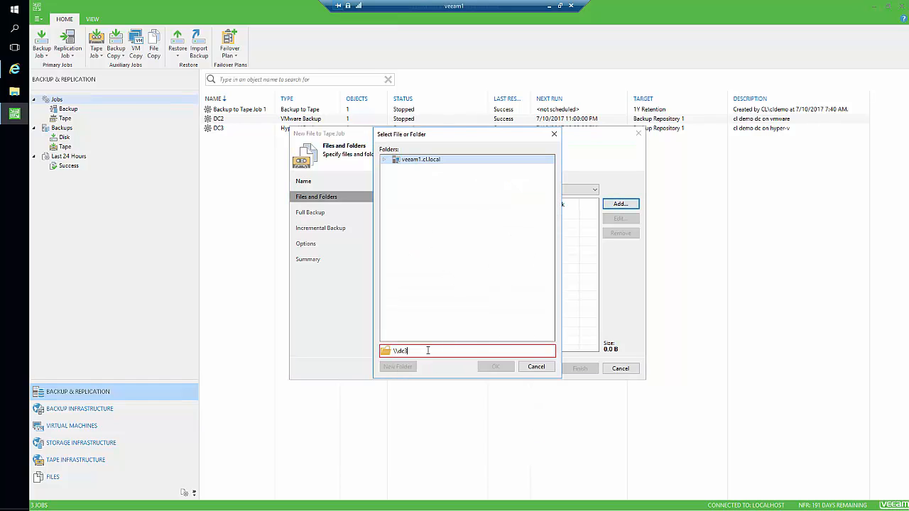
{"action": "type", "text": "\\share1"}
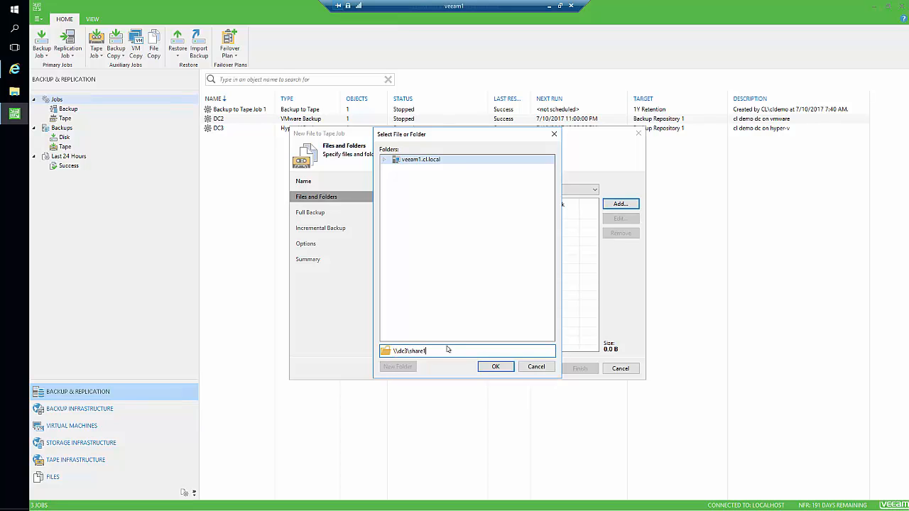
{"action": "left_click", "coordinate": [496, 368]}
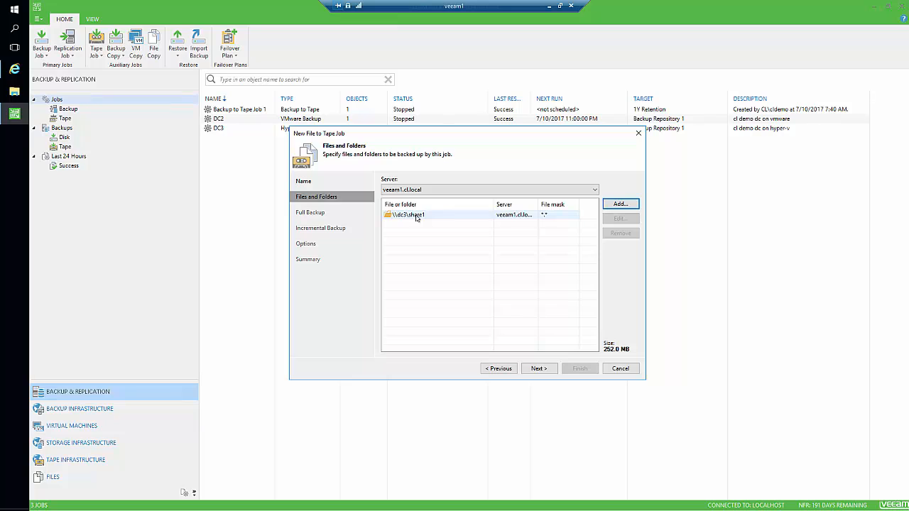
{"action": "left_click", "coordinate": [538, 368]}
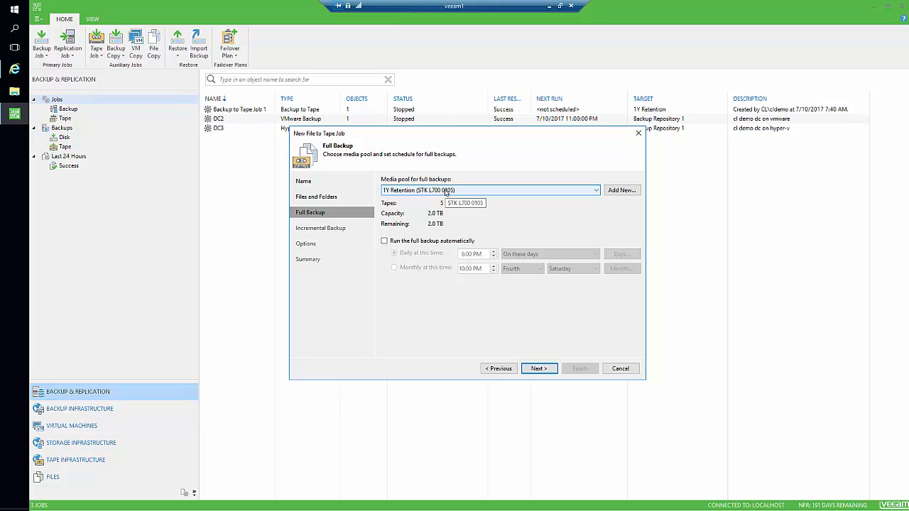
Set the full backup media pool to 3Y Retention.
{"action": "left_click", "coordinate": [468, 192]}
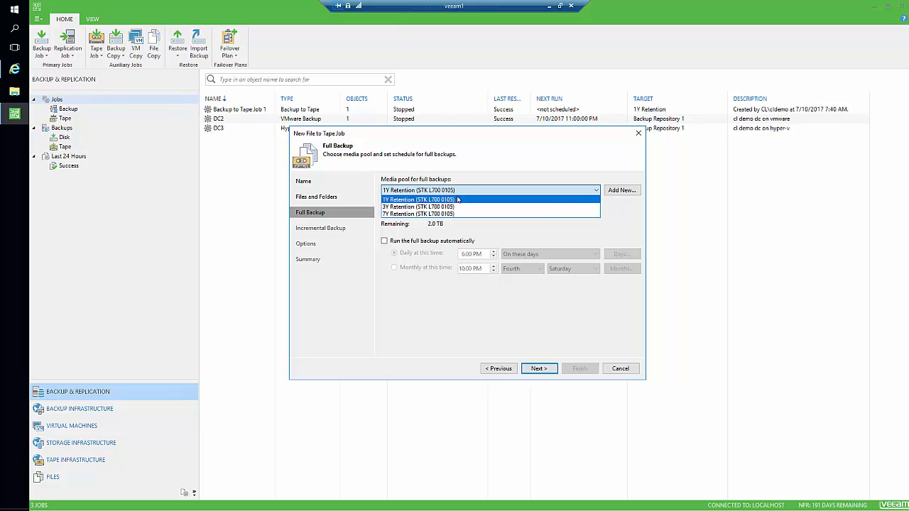
{"action": "left_click", "coordinate": [458, 206]}
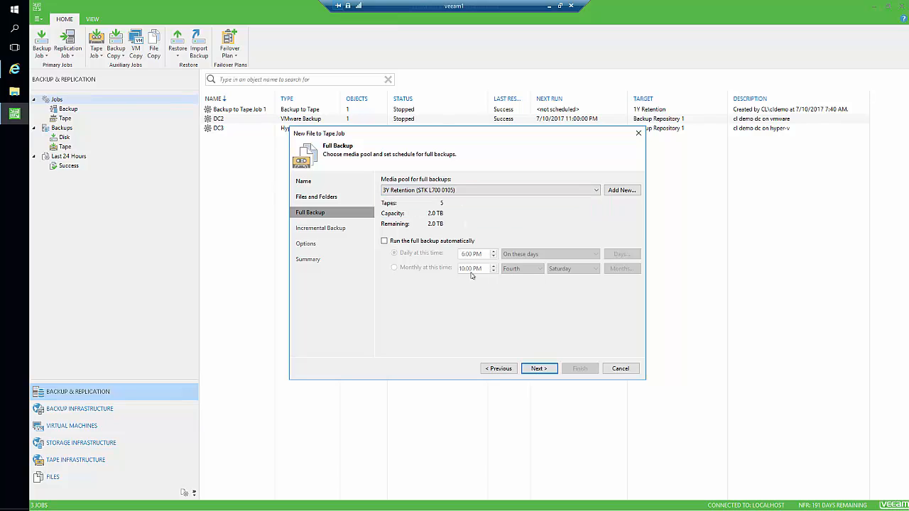
{"action": "left_click", "coordinate": [543, 368]}
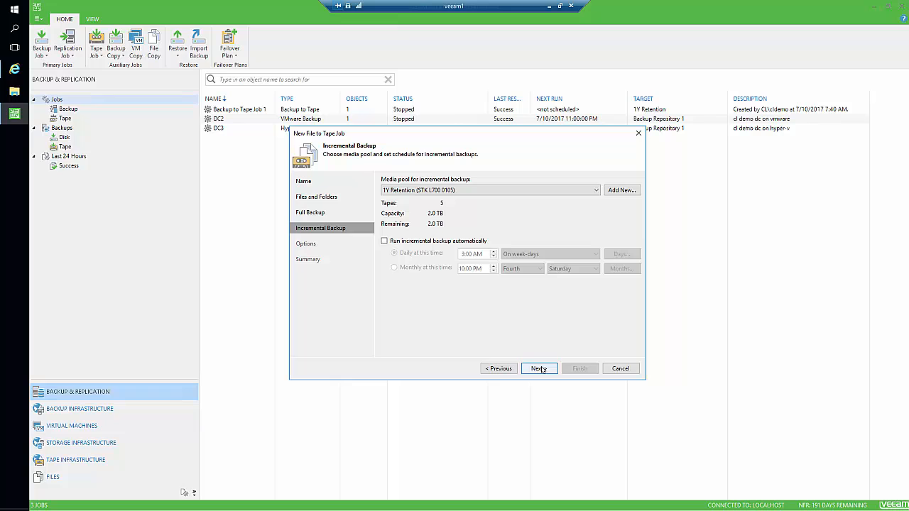
Keep 1Y Retention as the media pool for incremental backups.
{"action": "left_click", "coordinate": [487, 193]}
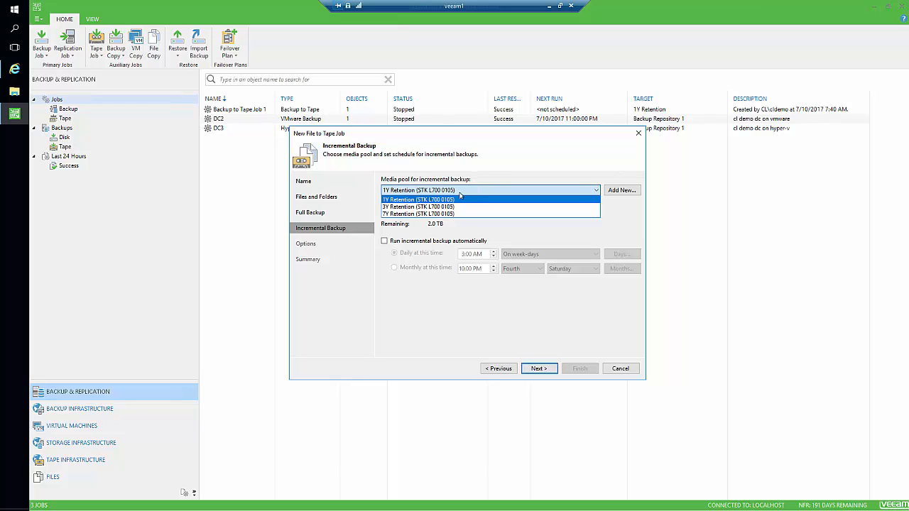
{"action": "left_click", "coordinate": [395, 293]}
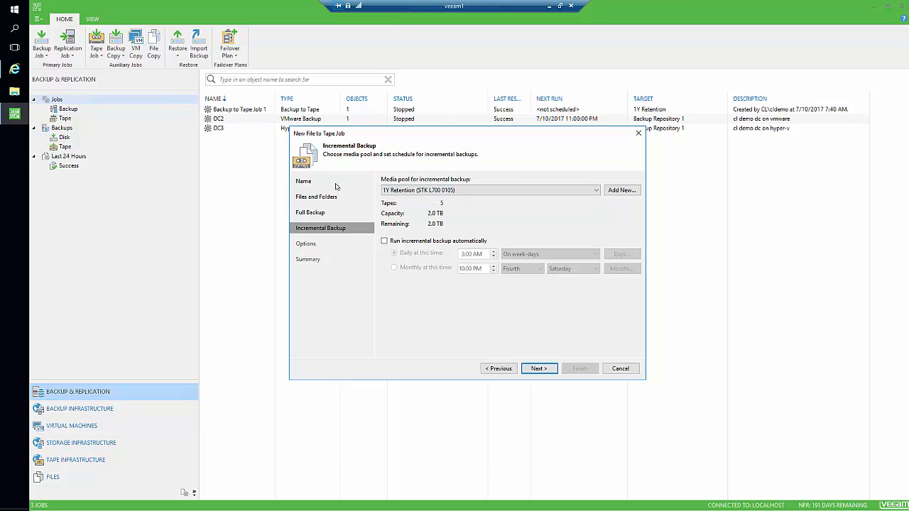
{"action": "left_click", "coordinate": [532, 367]}
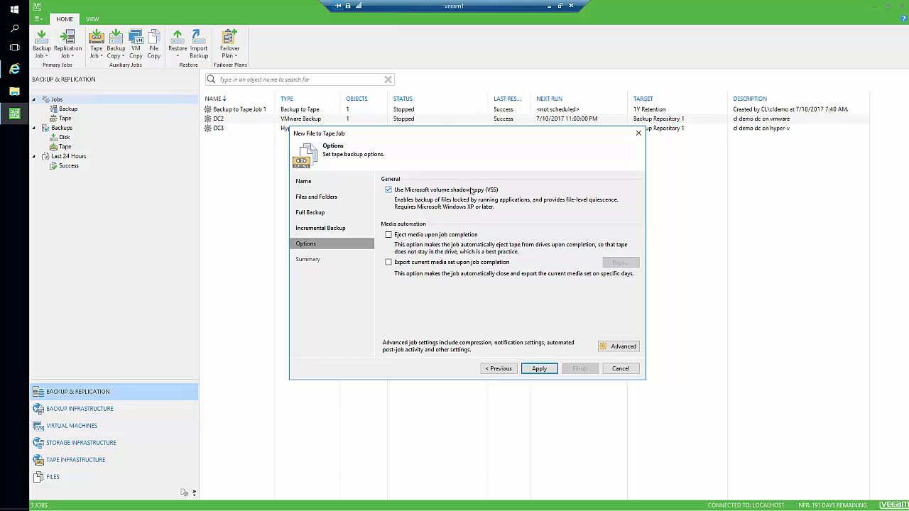
Enable Eject media and Export current media set upon completion, then apply and finish the job.
{"action": "left_click", "coordinate": [418, 240]}
{"action": "left_click", "coordinate": [418, 265]}
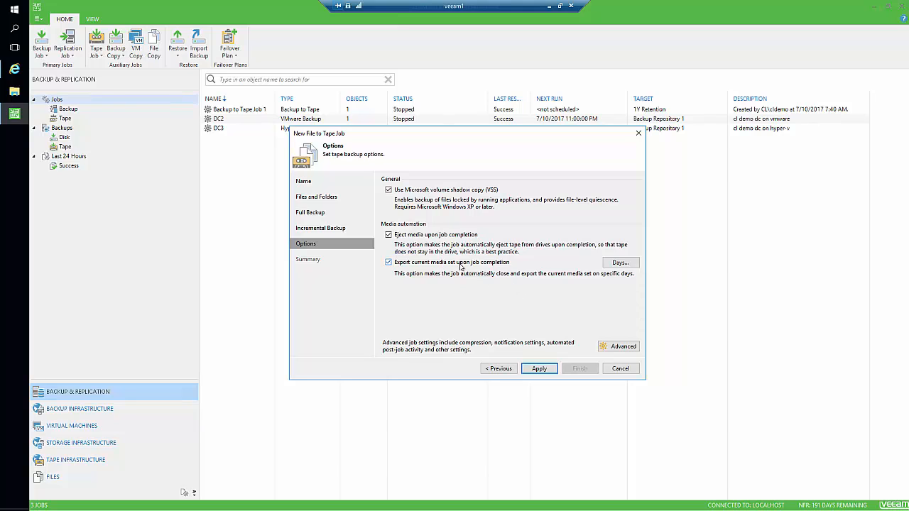
{"action": "left_click", "coordinate": [539, 372]}
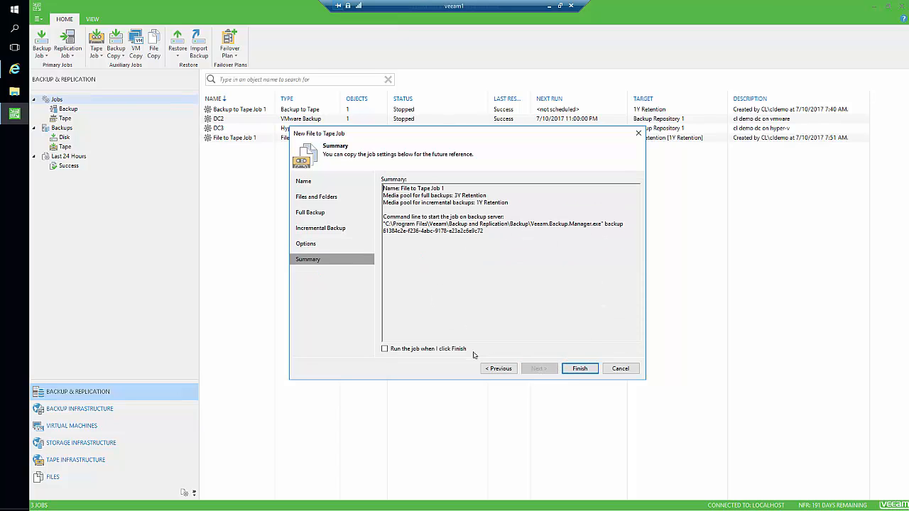
{"action": "left_click", "coordinate": [561, 370]}
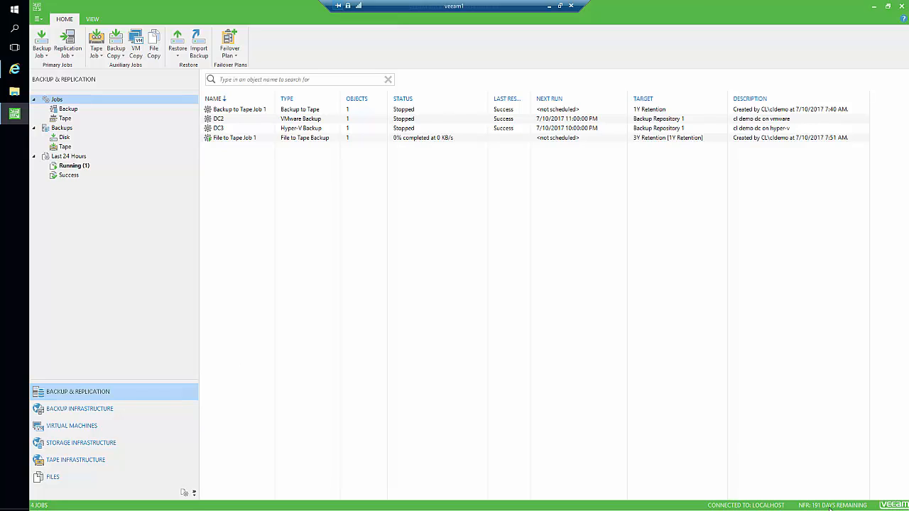
Watch File to Tape Job 1's details until it succeeds writing 252 MB to OU000606.
{"action": "left_click", "coordinate": [301, 137]}
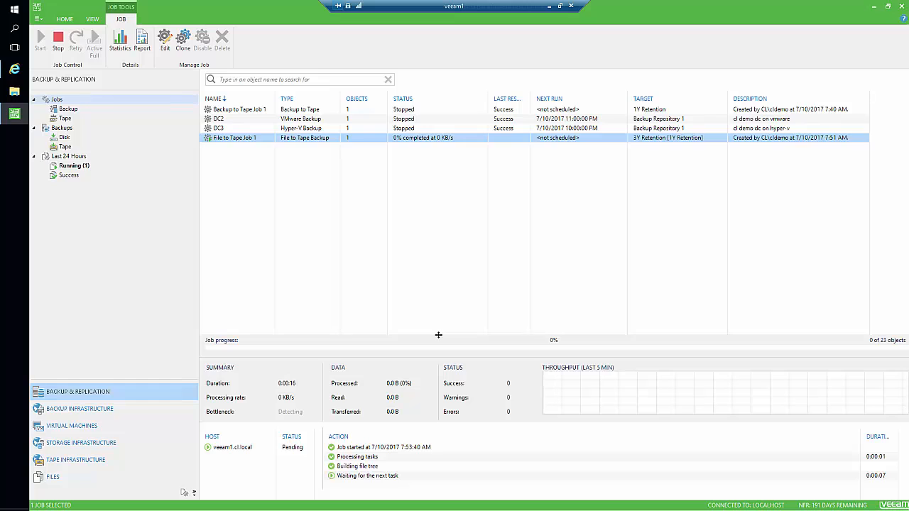
{"action": "left_click_drag", "start_coordinate": [438, 334], "coordinate": [445, 246]}
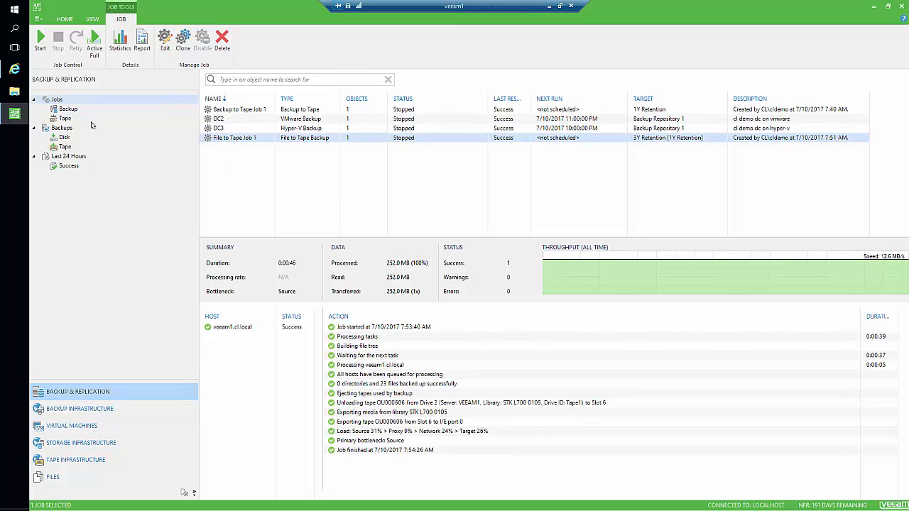
{"action": "left_click", "coordinate": [76, 459]}
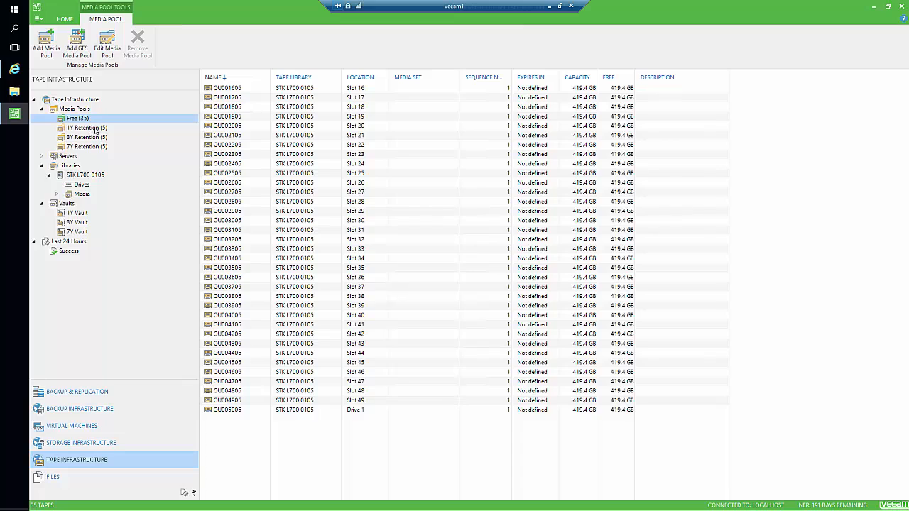
Compare the 1Y and 3Y Retention pools and confirm OU000606 now sits in the 3Y Vault.
{"action": "left_click", "coordinate": [95, 127]}
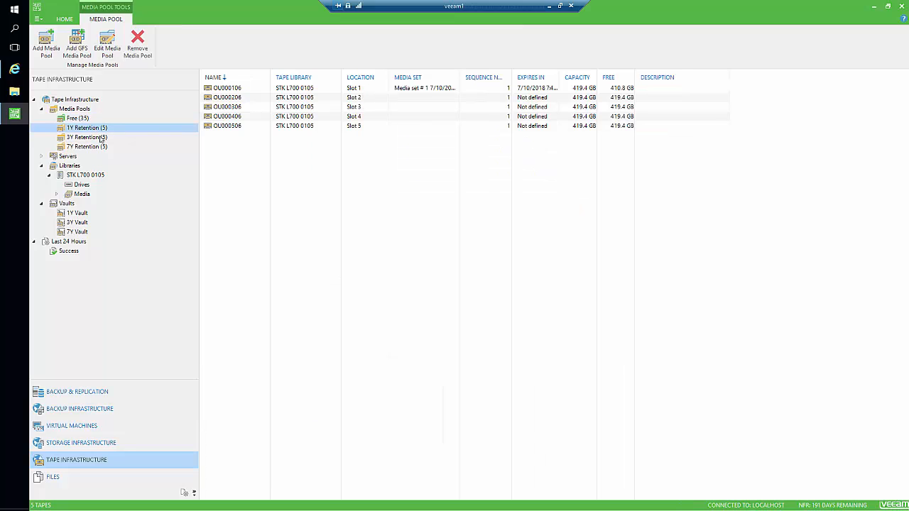
{"action": "left_click", "coordinate": [94, 138]}
{"action": "left_click", "coordinate": [98, 129]}
{"action": "left_click", "coordinate": [92, 137]}
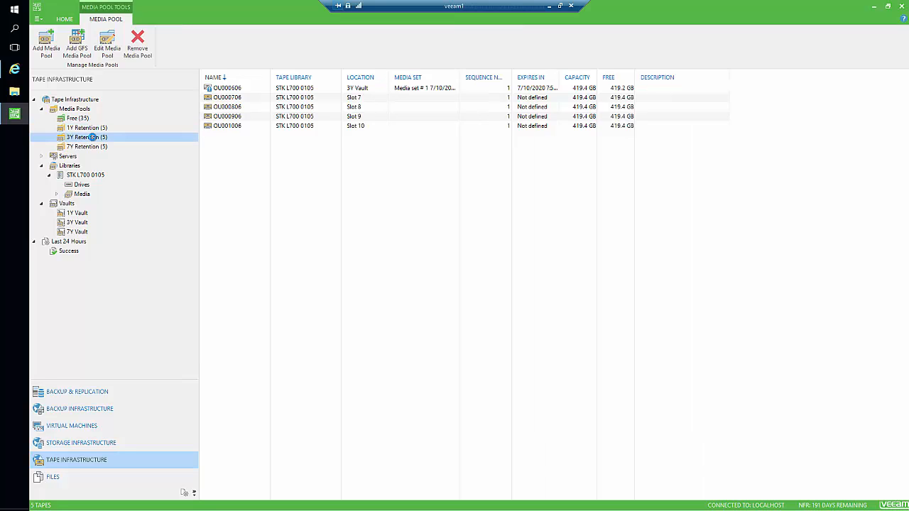
{"action": "left_click", "coordinate": [360, 88]}
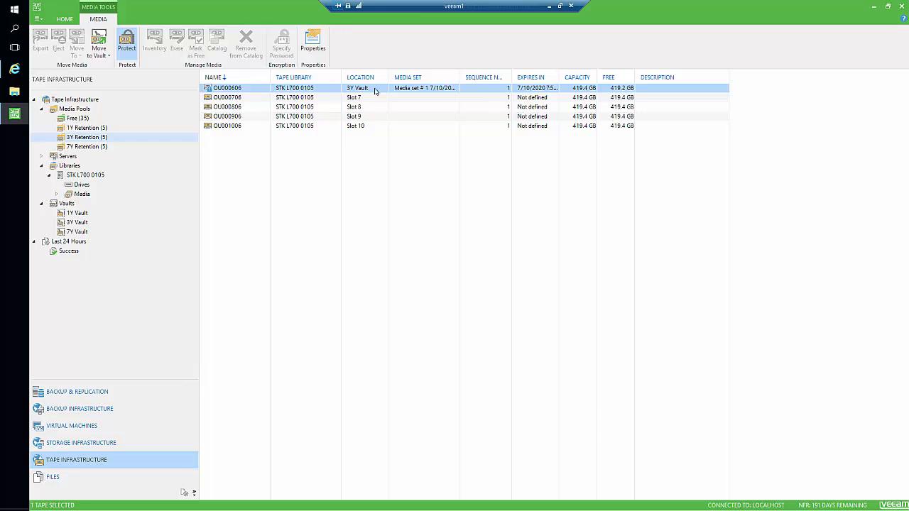
{"action": "left_click", "coordinate": [78, 224]}
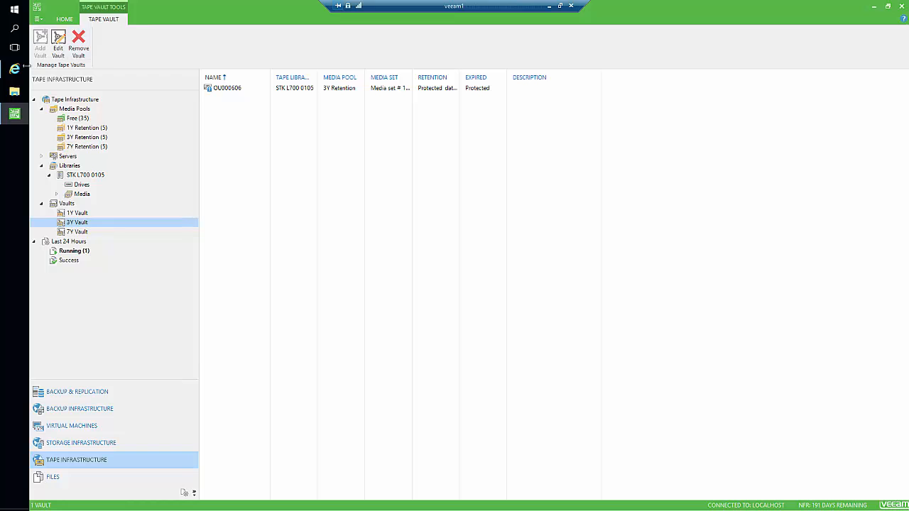
{"action": "mouse_move", "coordinate": [22, 68]}
{"action": "left_click", "coordinate": [93, 71]}
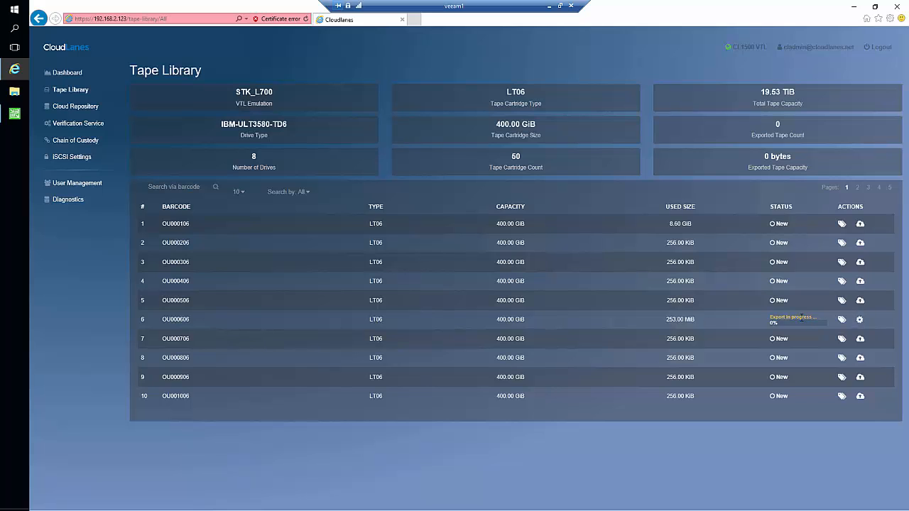
Check the dashboard's exports in progress, then confirm OU000606 shows Exported in the tape list.
{"action": "left_click", "coordinate": [79, 73]}
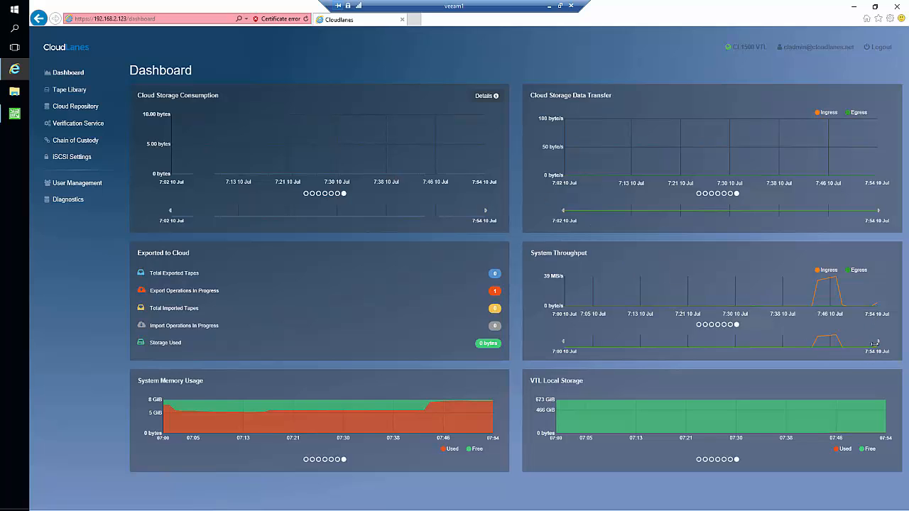
{"action": "mouse_move", "coordinate": [871, 319]}
{"action": "left_click", "coordinate": [495, 292]}
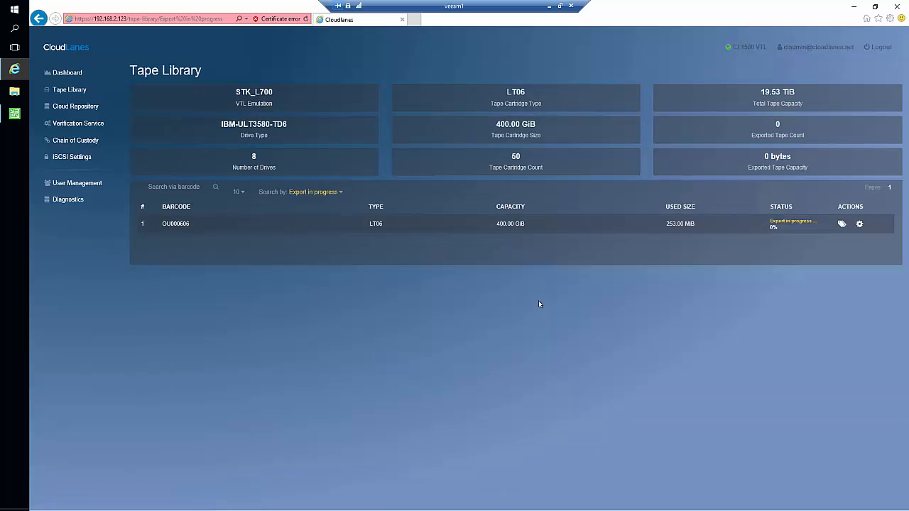
{"action": "left_click", "coordinate": [70, 90]}
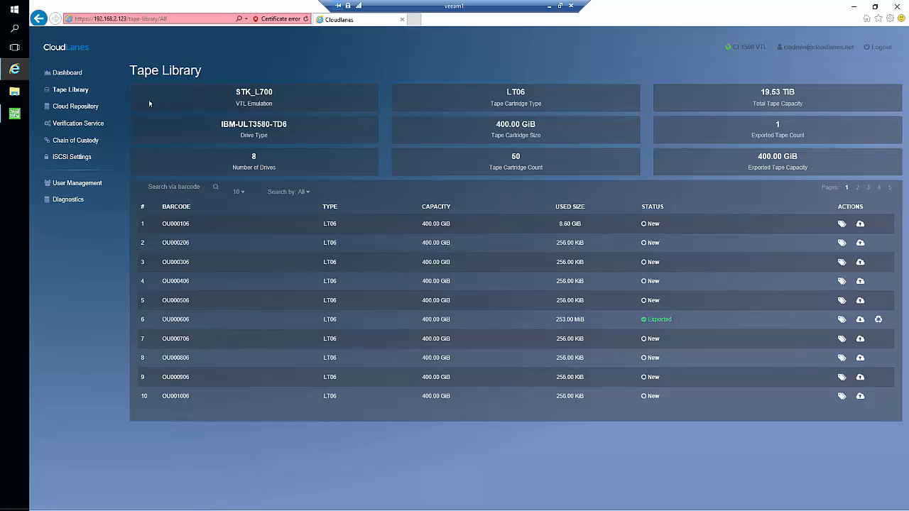
Review the Azure cloud repository usage and dashboard exported-tape totals, then go back to Veeam.
{"action": "left_click", "coordinate": [81, 108]}
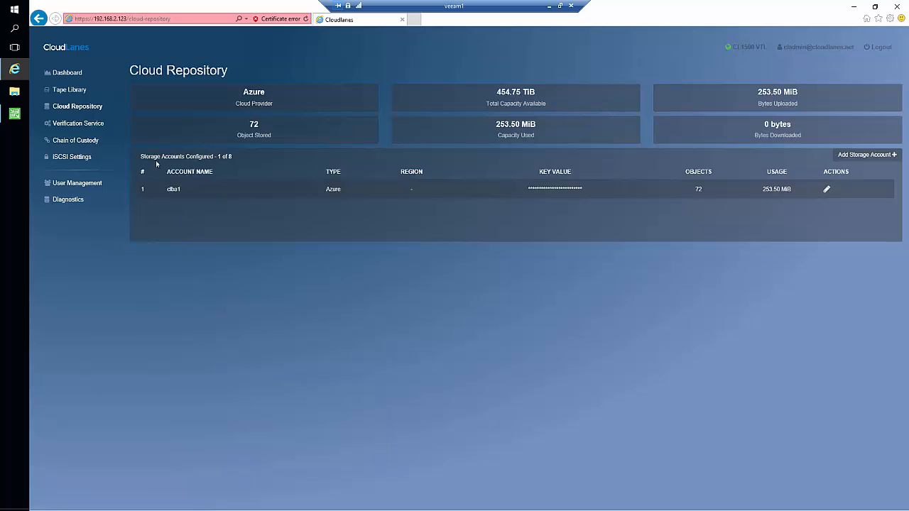
{"action": "left_click", "coordinate": [80, 76]}
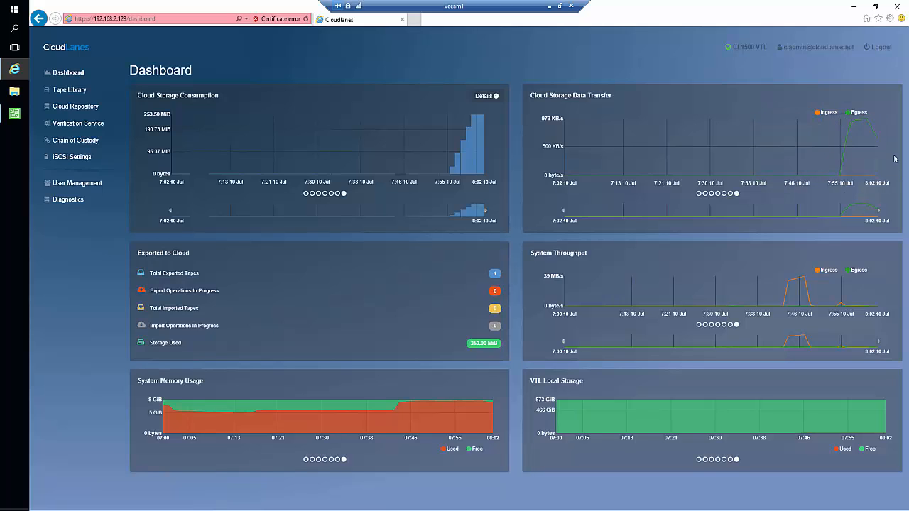
{"action": "left_click", "coordinate": [14, 114]}
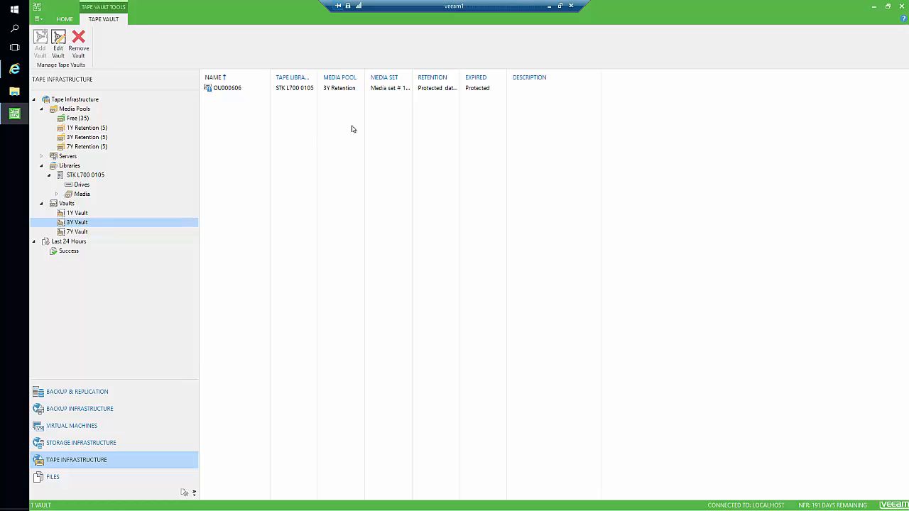
Browse the Files view to list the 23 files from \\dc3\share1 stored on tape.
{"action": "left_click", "coordinate": [68, 241]}
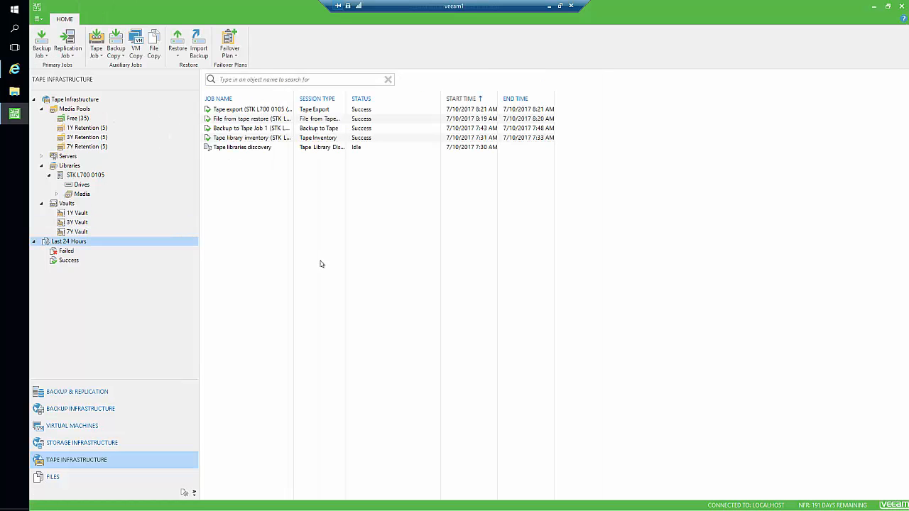
{"action": "left_click", "coordinate": [101, 391]}
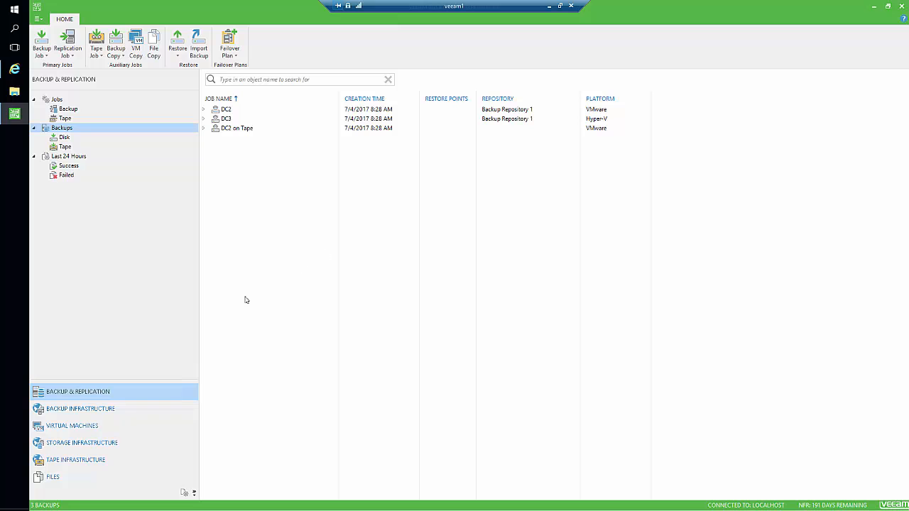
{"action": "left_click", "coordinate": [75, 478]}
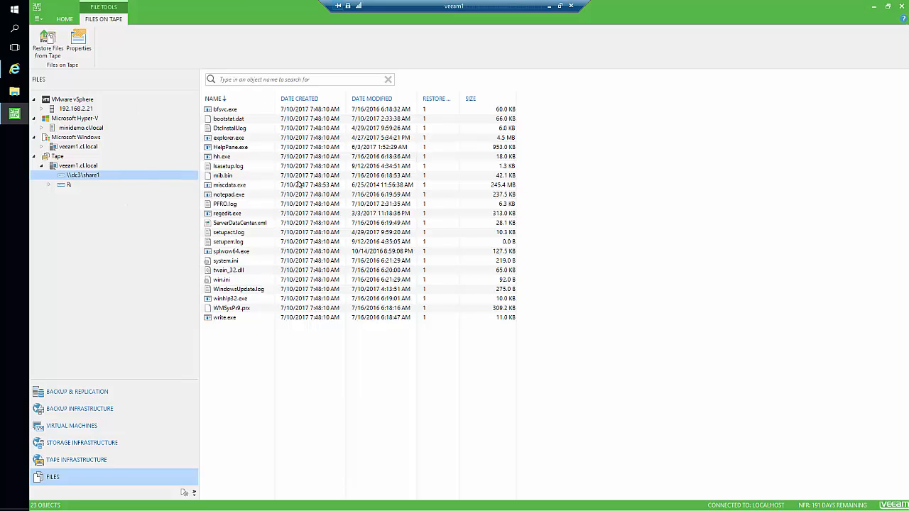
Start restoring hh.exe from tape until the wizard reports tape OU000606 is needed.
{"action": "left_click", "coordinate": [240, 158]}
{"action": "right_click", "coordinate": [239, 157]}
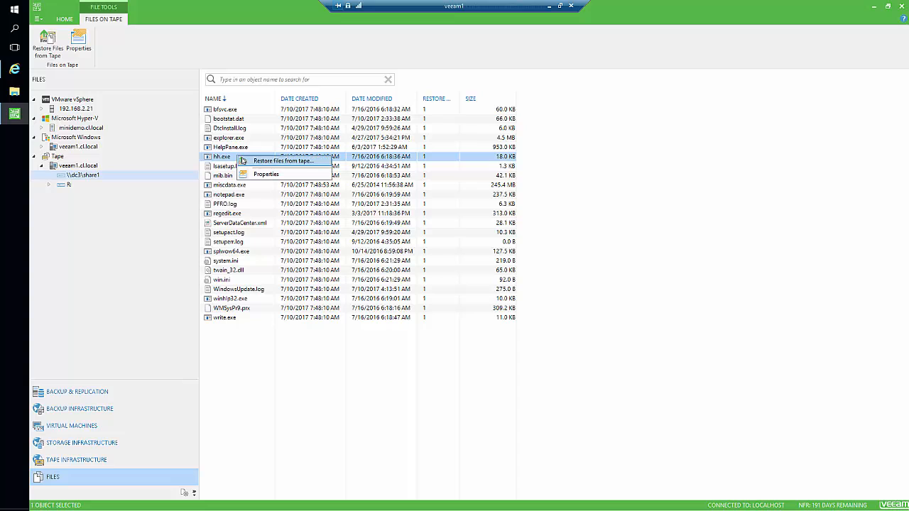
{"action": "left_click", "coordinate": [253, 161]}
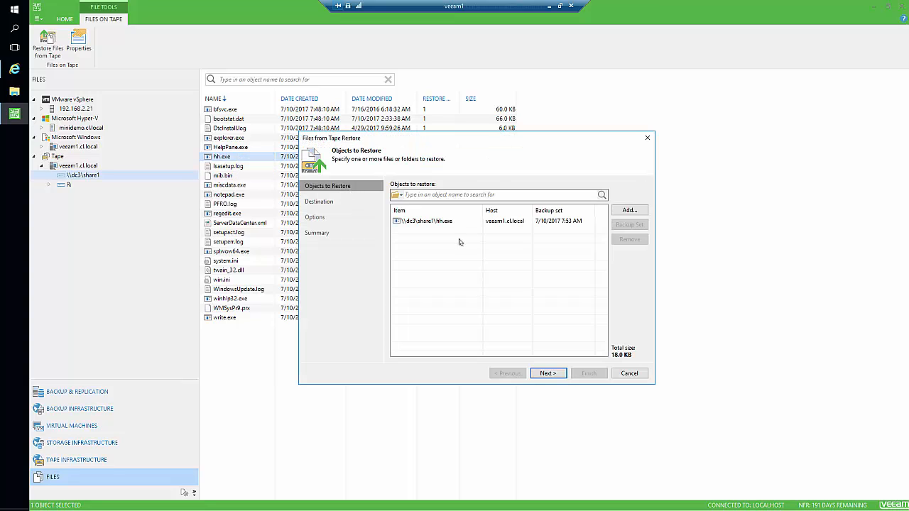
{"action": "left_click", "coordinate": [545, 376]}
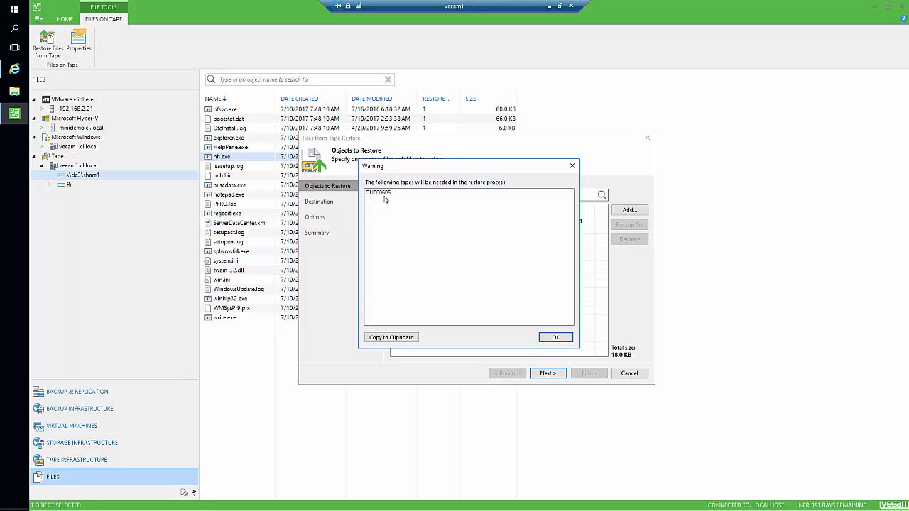
{"action": "left_click", "coordinate": [16, 71]}
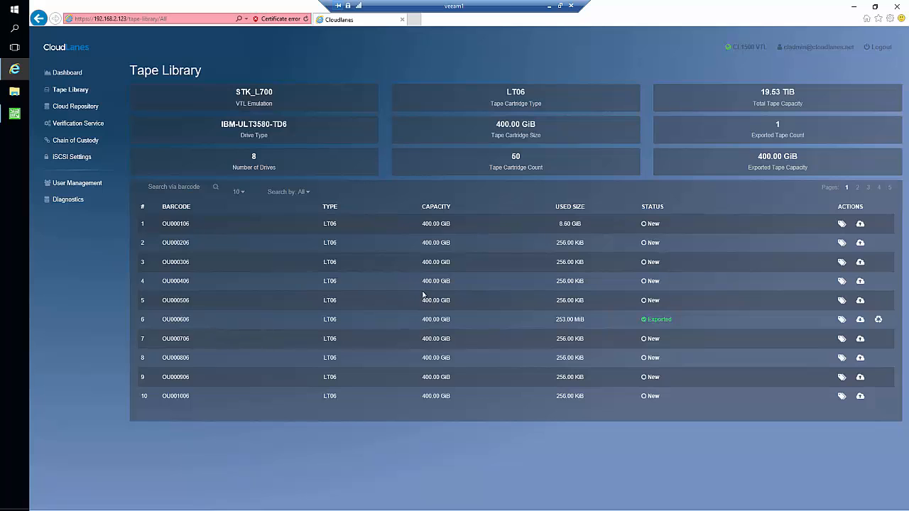
Import tape OU000606 back from the cloud in CloudLanes, then return to the Veeam wizard.
{"action": "left_click", "coordinate": [859, 320]}
{"action": "left_click", "coordinate": [13, 115]}
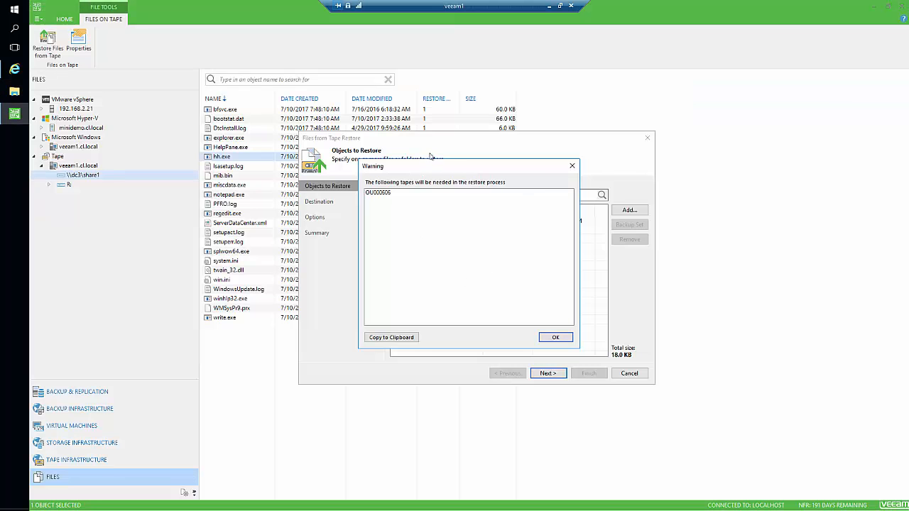
Launch the hh.exe restore to its original location, leaving it waiting for tape OU000606.
{"action": "left_click", "coordinate": [540, 338]}
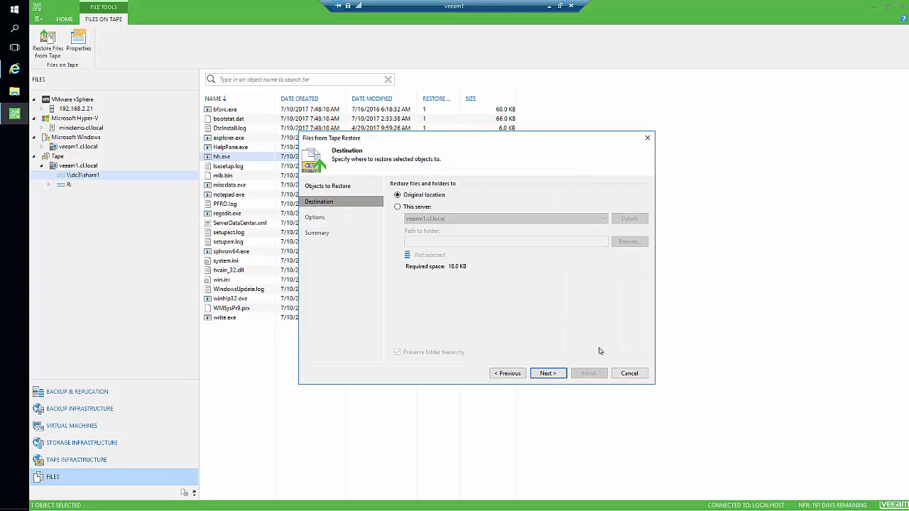
{"action": "left_click", "coordinate": [548, 373]}
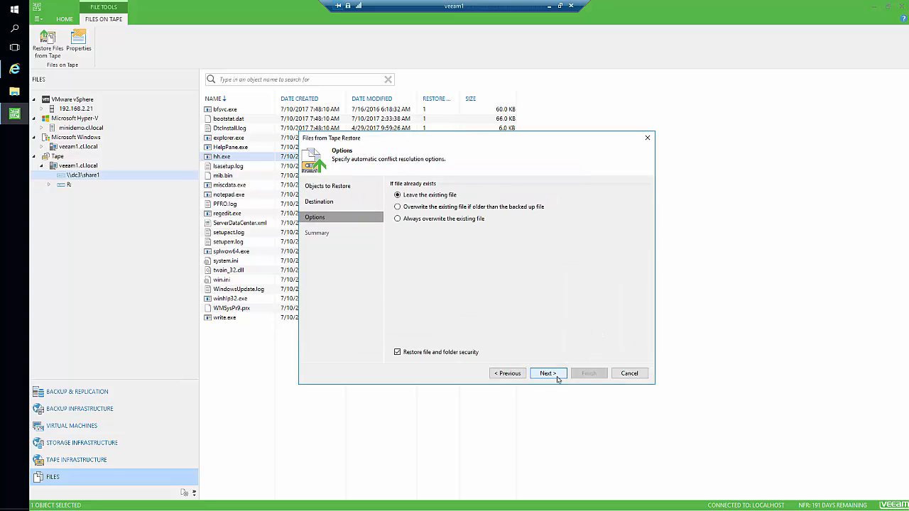
{"action": "left_click", "coordinate": [465, 207]}
{"action": "left_click", "coordinate": [552, 373]}
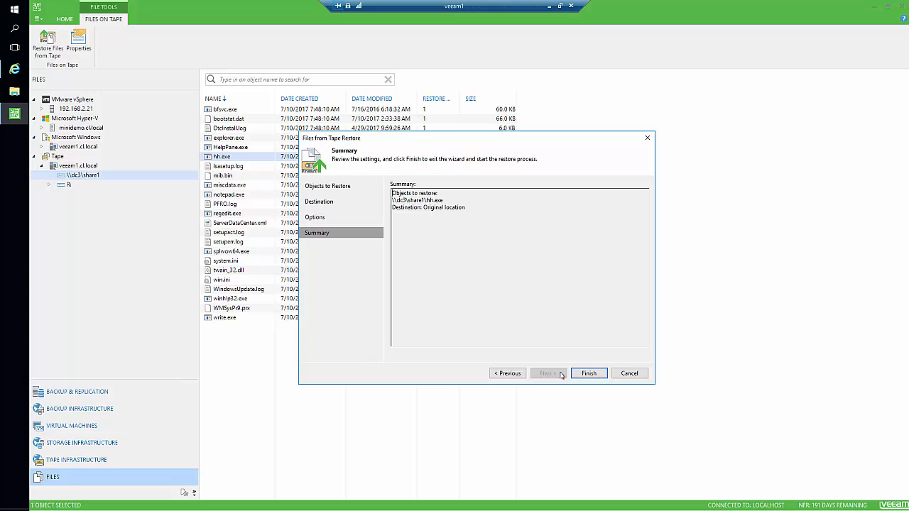
{"action": "left_click", "coordinate": [588, 373]}
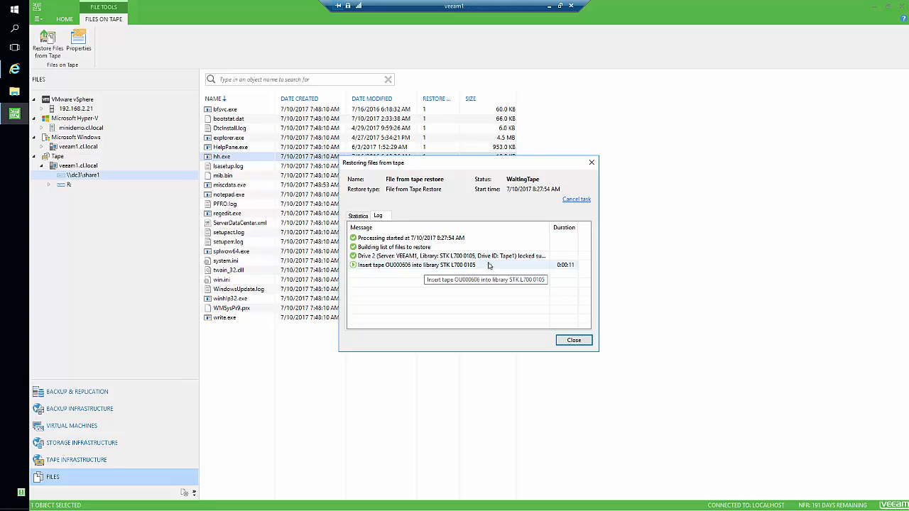
{"action": "left_click", "coordinate": [573, 340]}
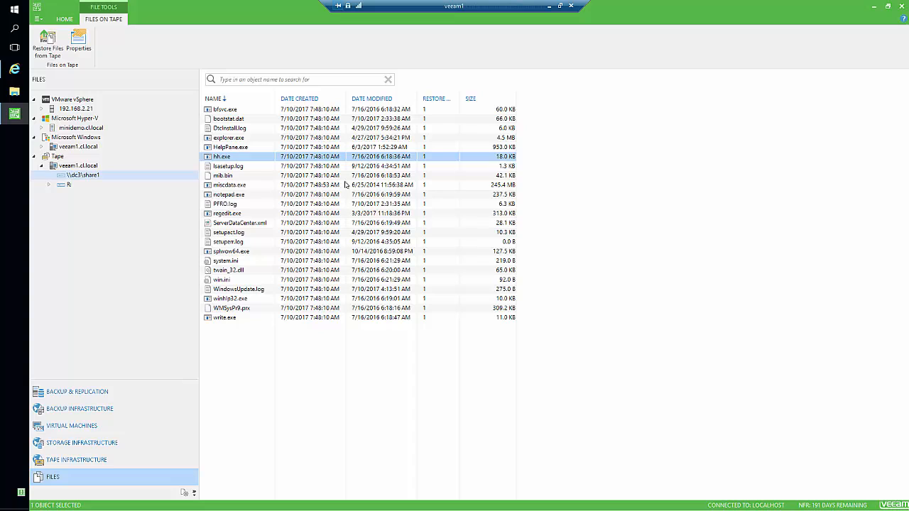
Import the tape from I/E port 1 into Slot 6 of library STK L700 0105.
{"action": "left_click", "coordinate": [105, 462]}
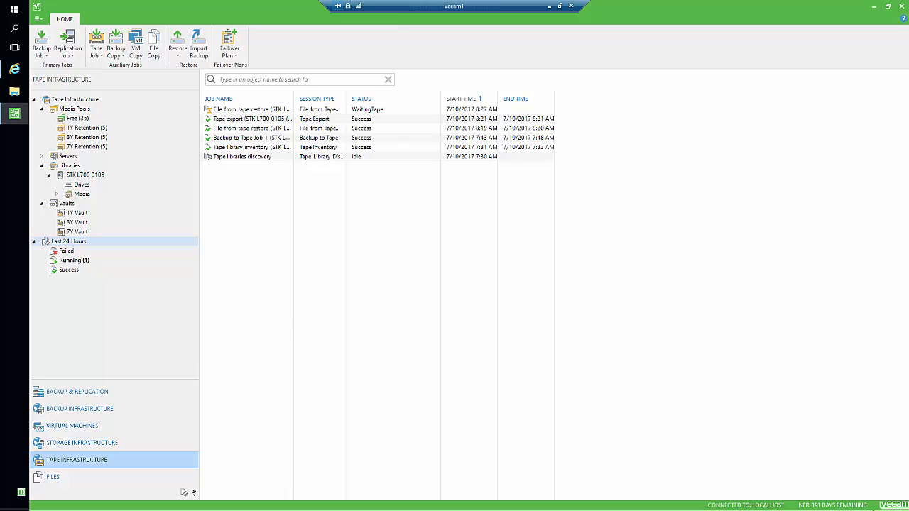
{"action": "left_click", "coordinate": [88, 176]}
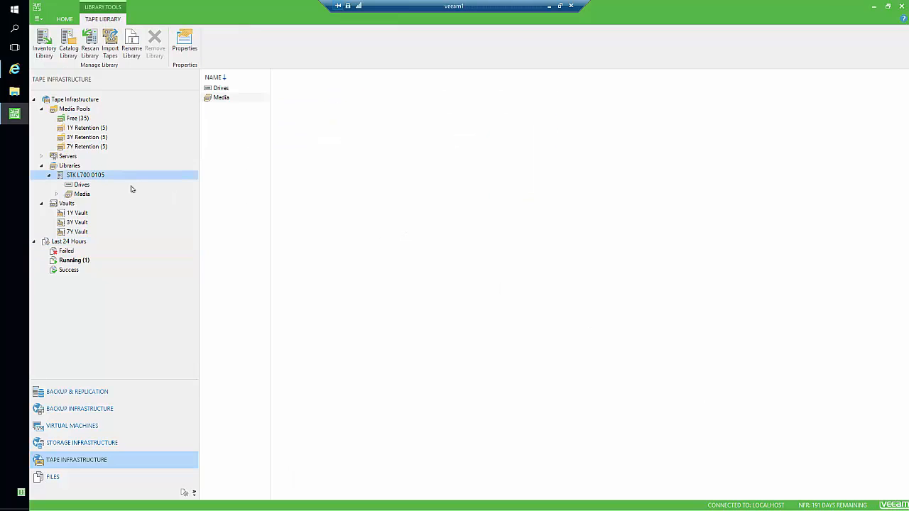
{"action": "left_click", "coordinate": [110, 44]}
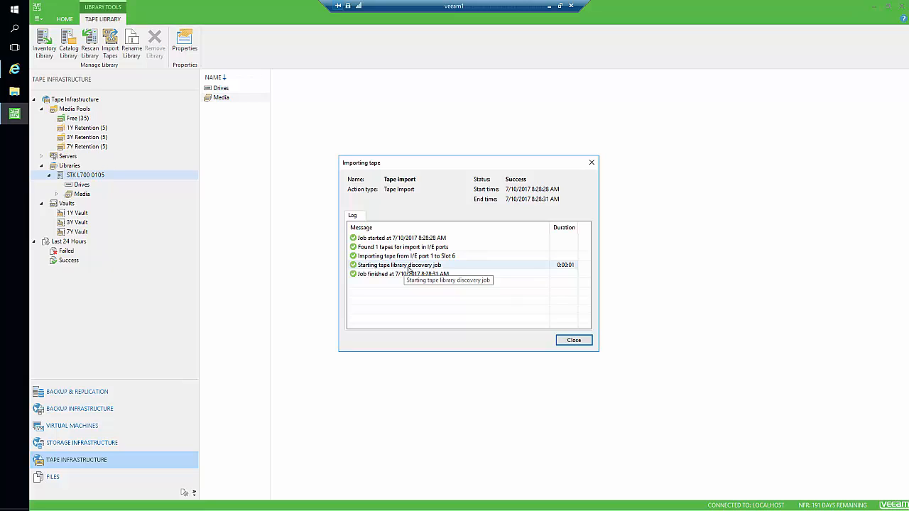
Review the successful File from tape restore session log, then view the empty 1Y Vault.
{"action": "left_click", "coordinate": [573, 340]}
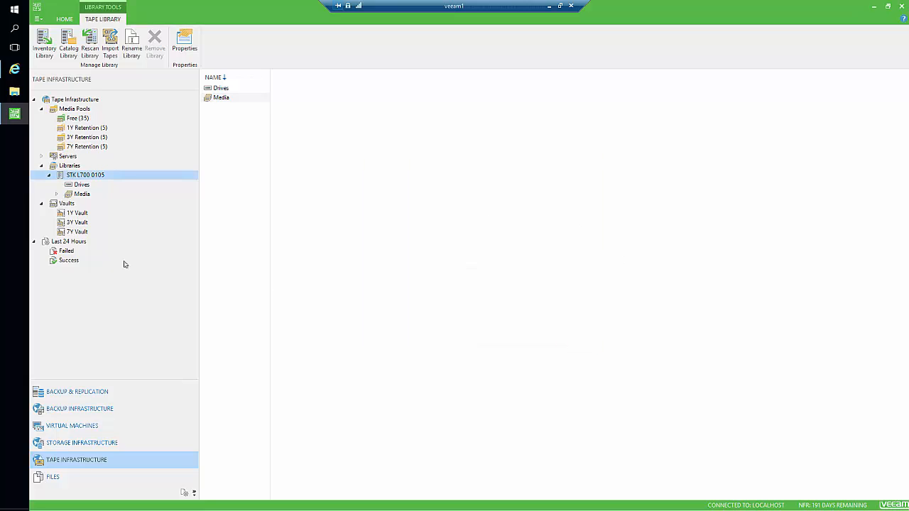
{"action": "left_click", "coordinate": [71, 262]}
{"action": "left_click", "coordinate": [294, 121]}
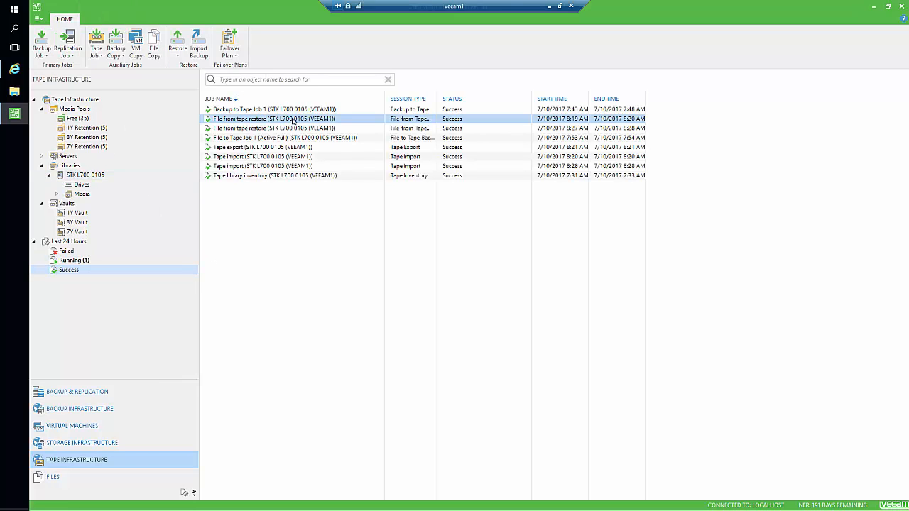
{"action": "double_click", "coordinate": [293, 121]}
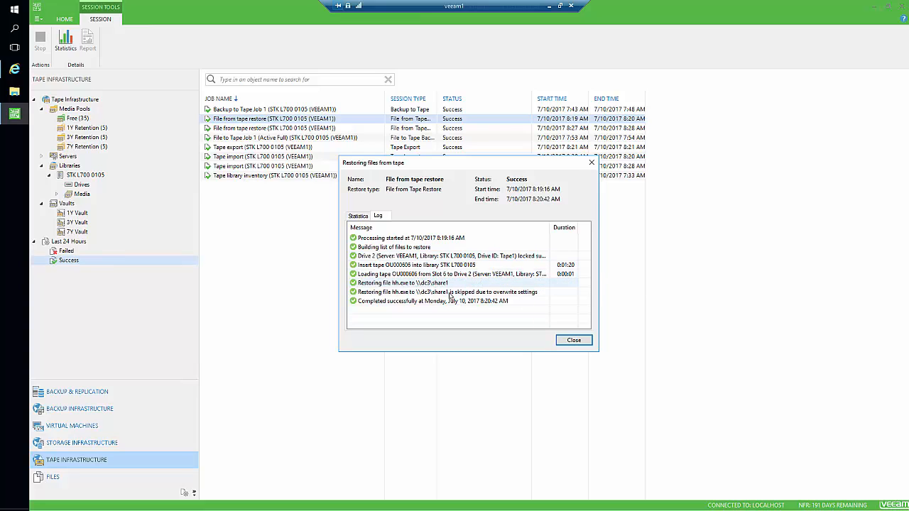
{"action": "key", "text": "Escape"}
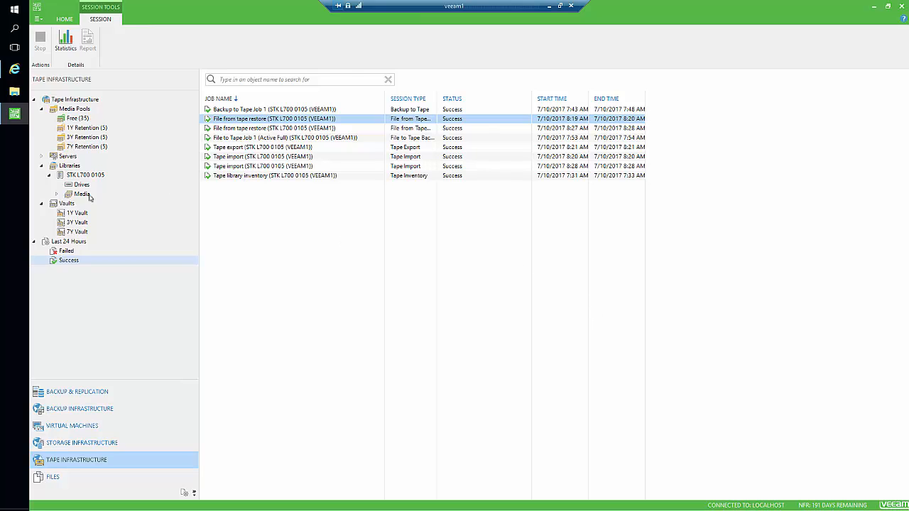
{"action": "left_click", "coordinate": [78, 213]}
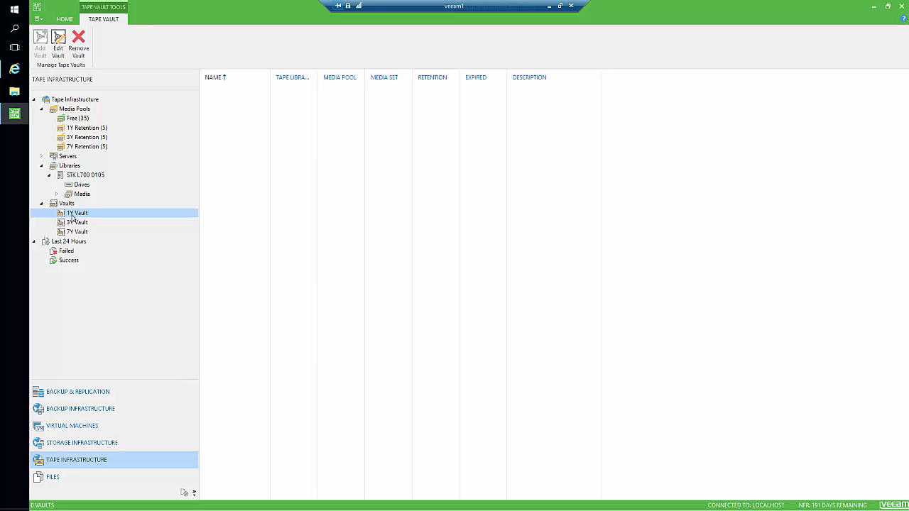
Recheck that OU000606 reads Imported in CloudLanes, then show Veeam's Tape Infrastructure overview.
{"action": "left_click", "coordinate": [14, 69]}
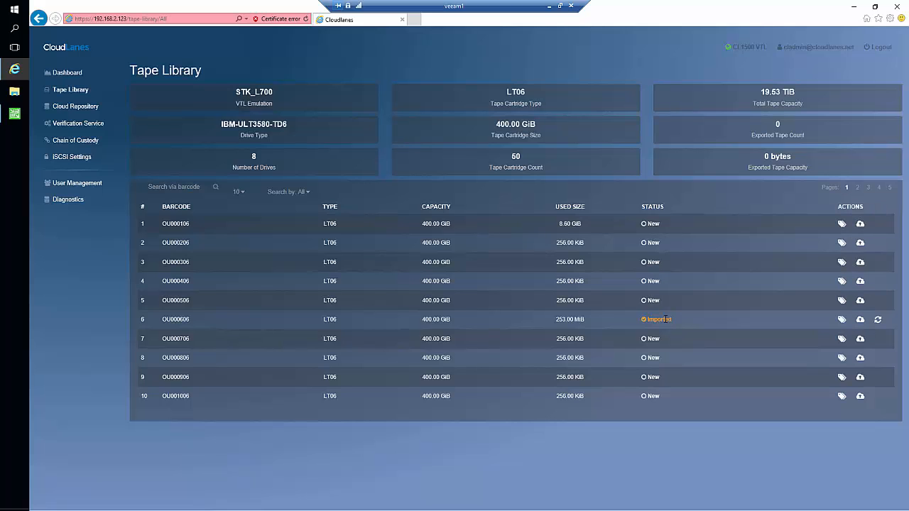
{"action": "left_click", "coordinate": [14, 113]}
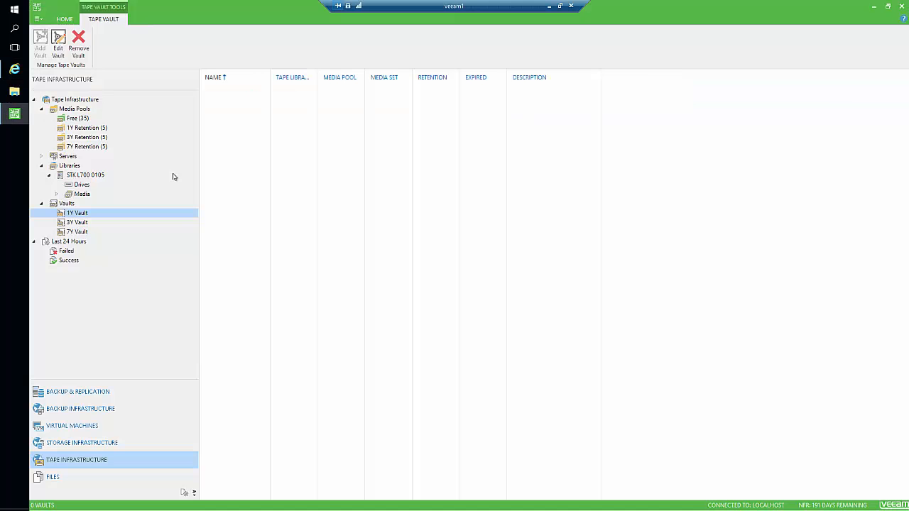
{"action": "left_click", "coordinate": [86, 174]}
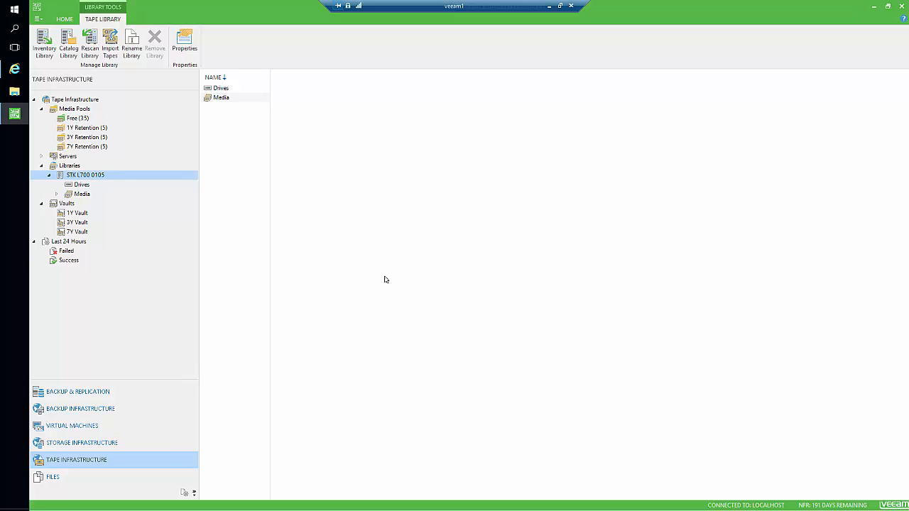
{"action": "left_click", "coordinate": [91, 99]}
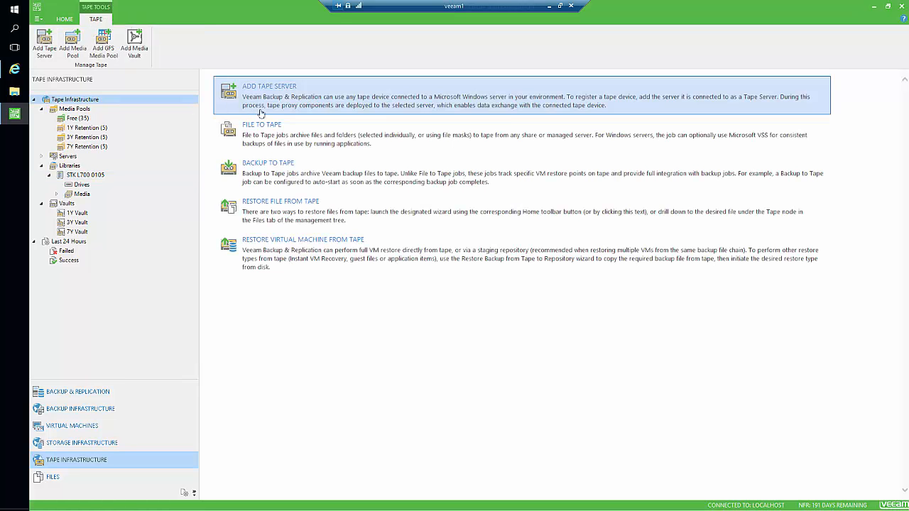